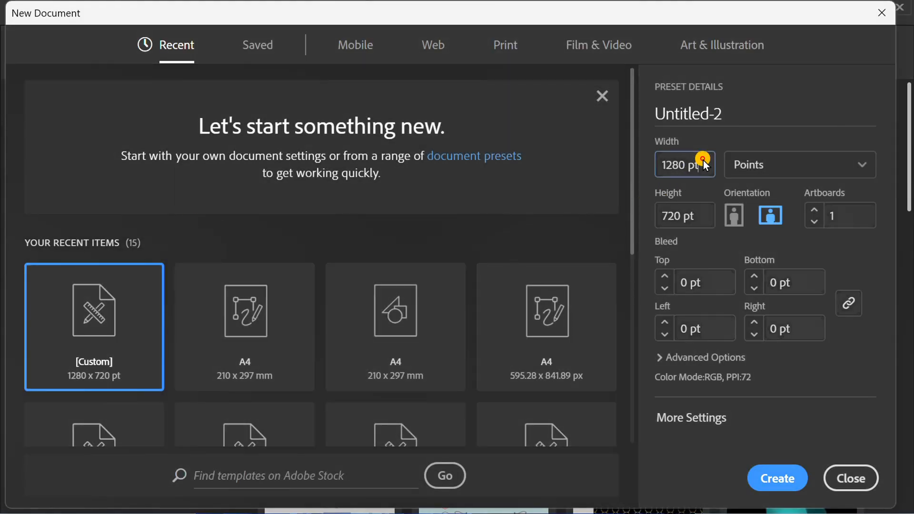
Create a new landscape document 1280 pt wide and 720 pt high
left_click(708, 220)
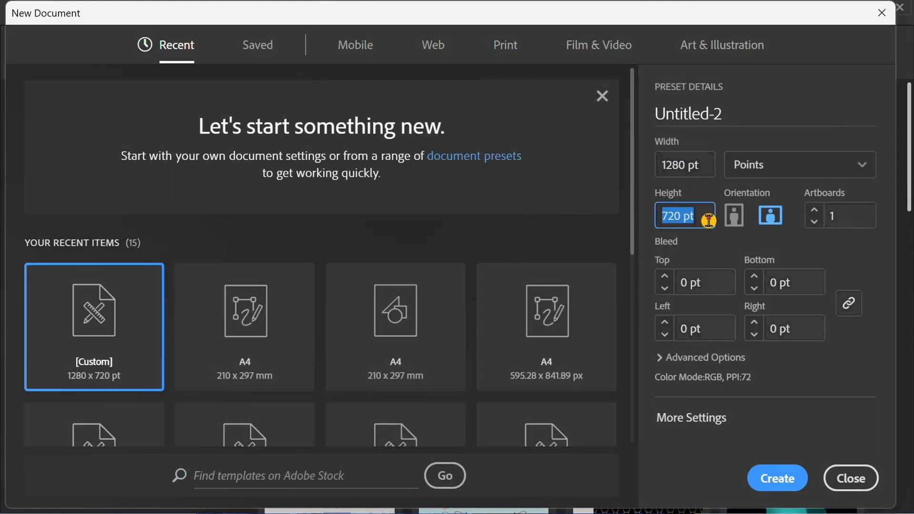
left_click(776, 478)
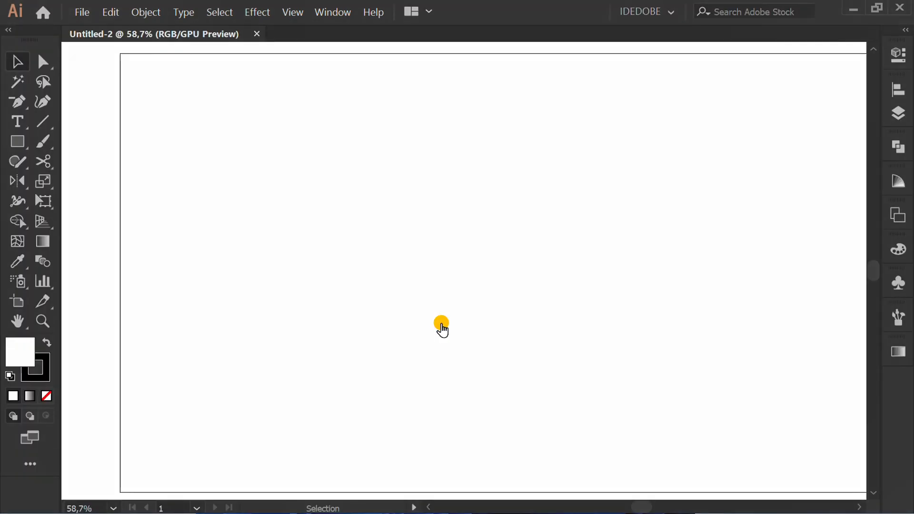
Draw a 200 x 200 pt square with the Rectangle tool near the middle of the artboard
key("m")
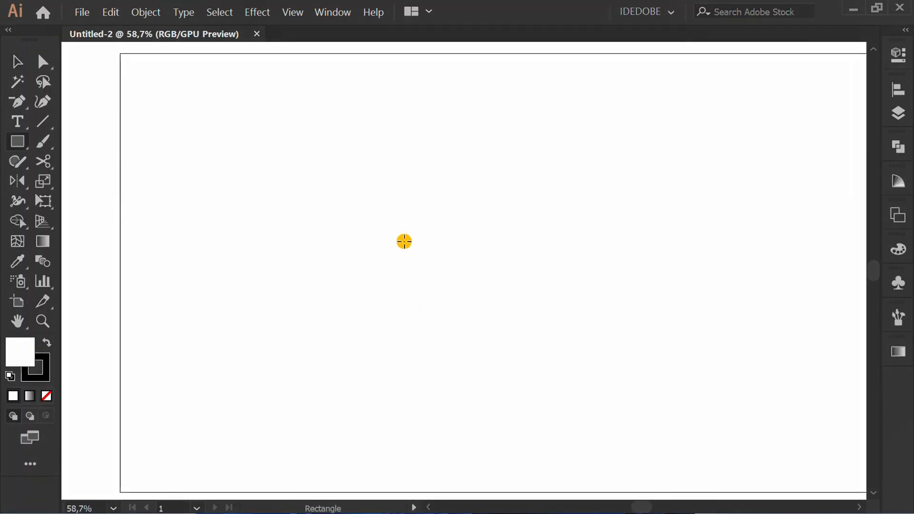
left_click(405, 241)
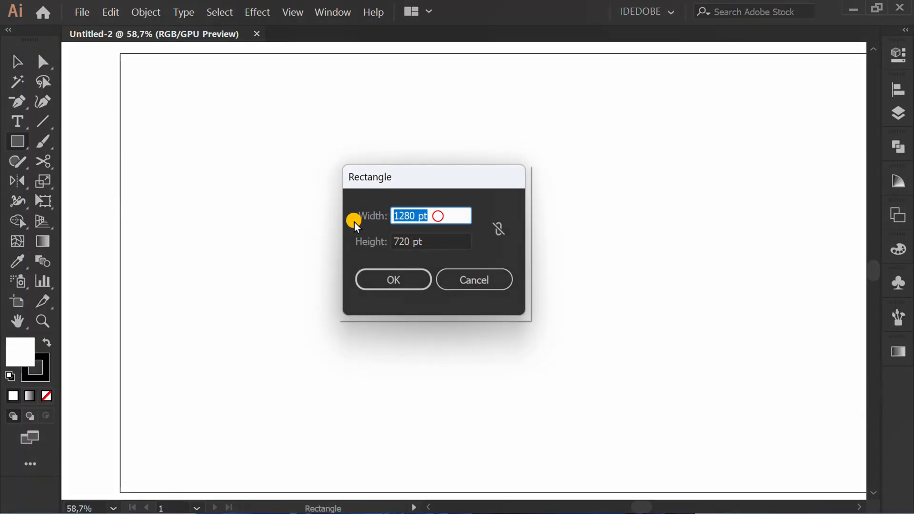
type("200")
key("Tab")
type("200")
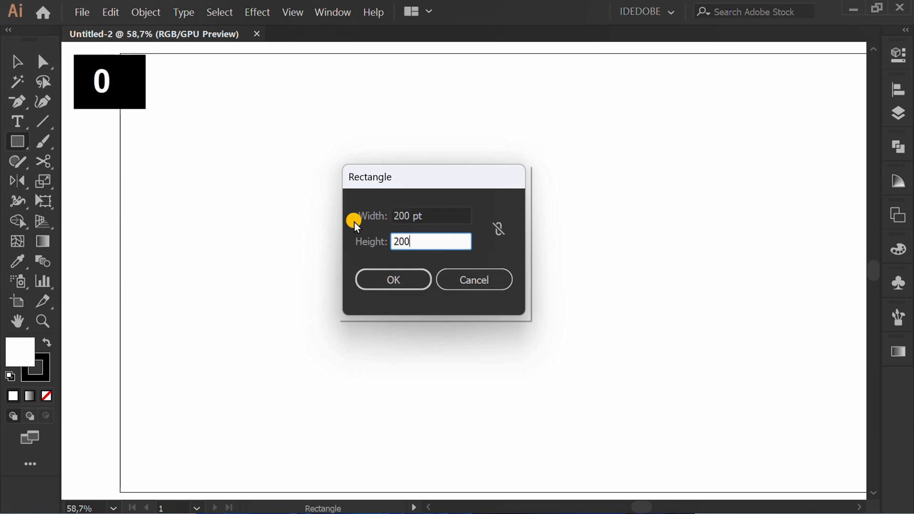
left_click(415, 282)
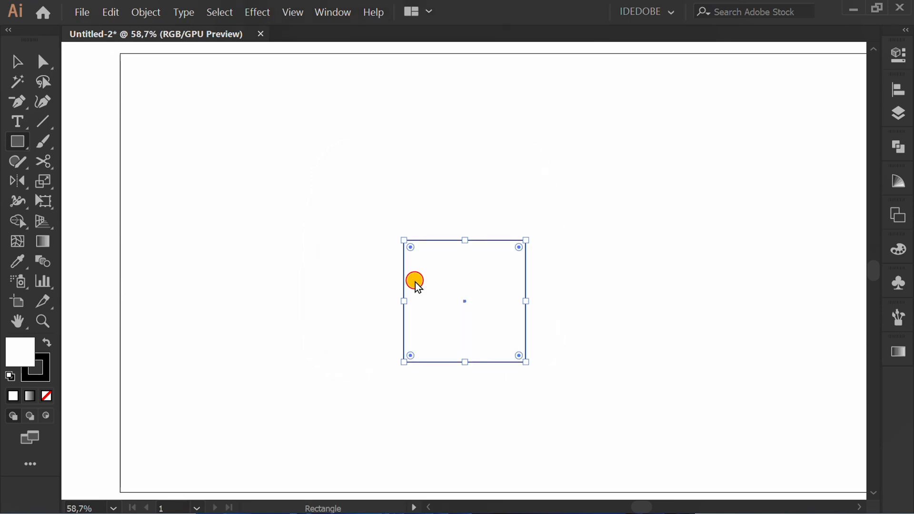
Draw a 200 x 200 pt circle with the Ellipse tool, overlapping the square
key("l")
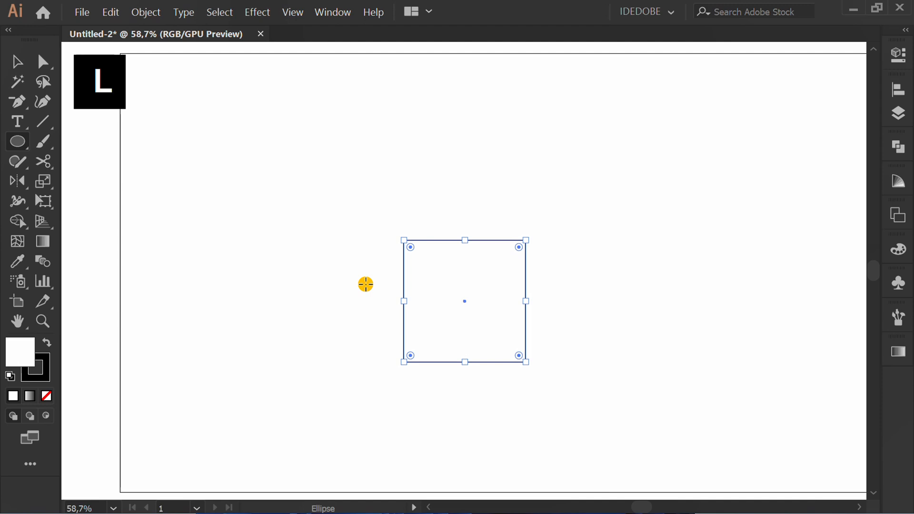
left_click(329, 261)
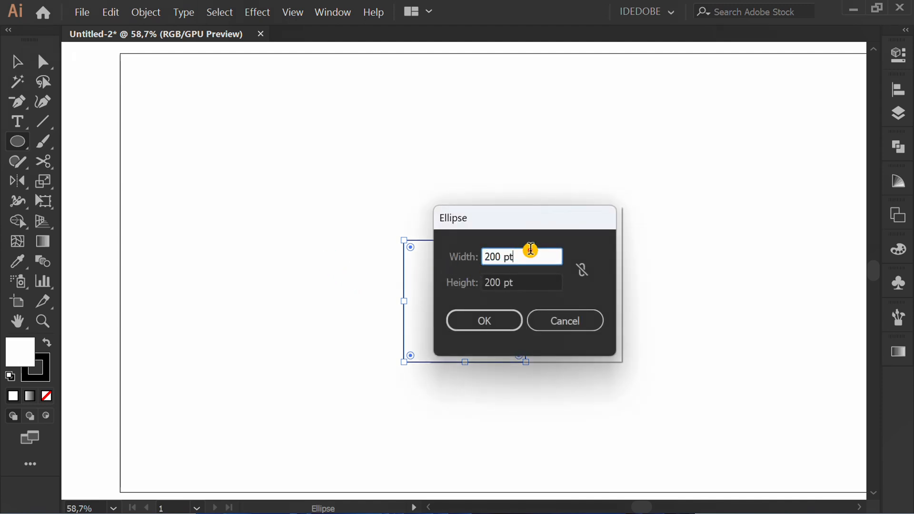
left_click(523, 283)
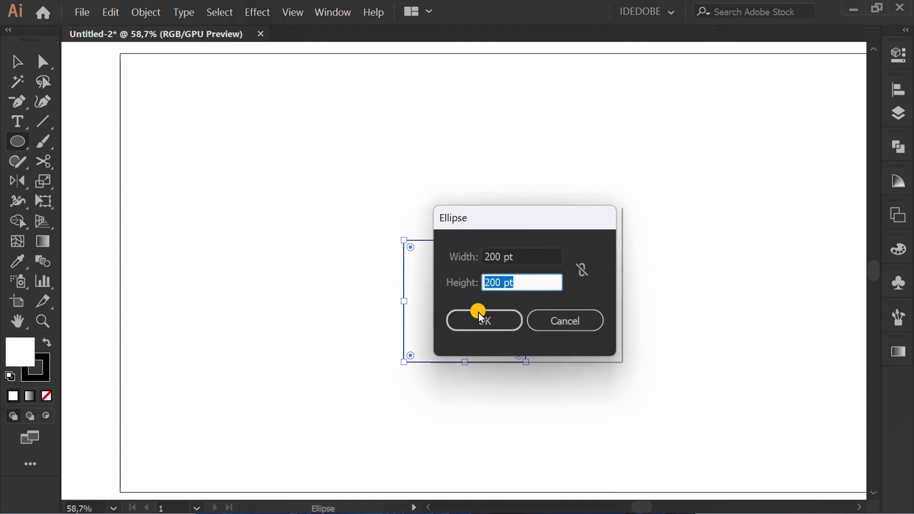
left_click(509, 325)
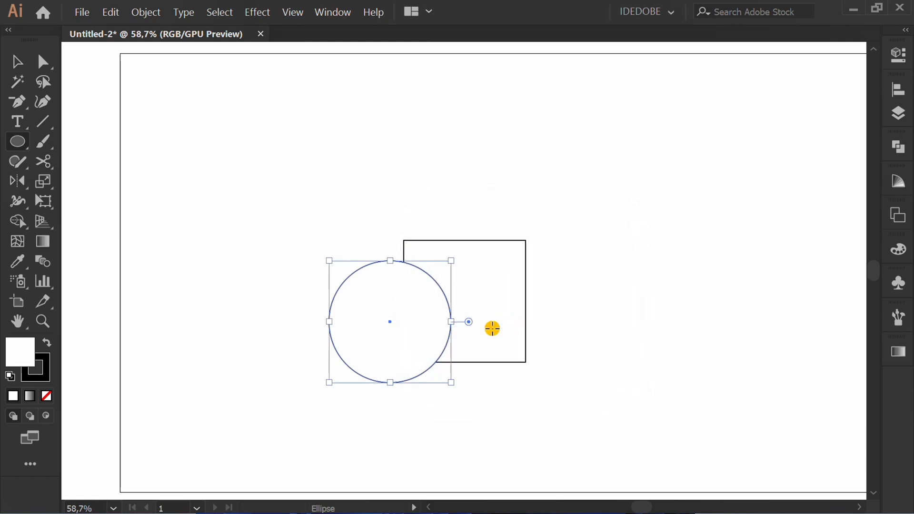
Center the square and circle horizontally and vertically on the artboard, then deselect them
key("v")
left_click_drag(593, 206, 320, 407)
left_click(897, 90)
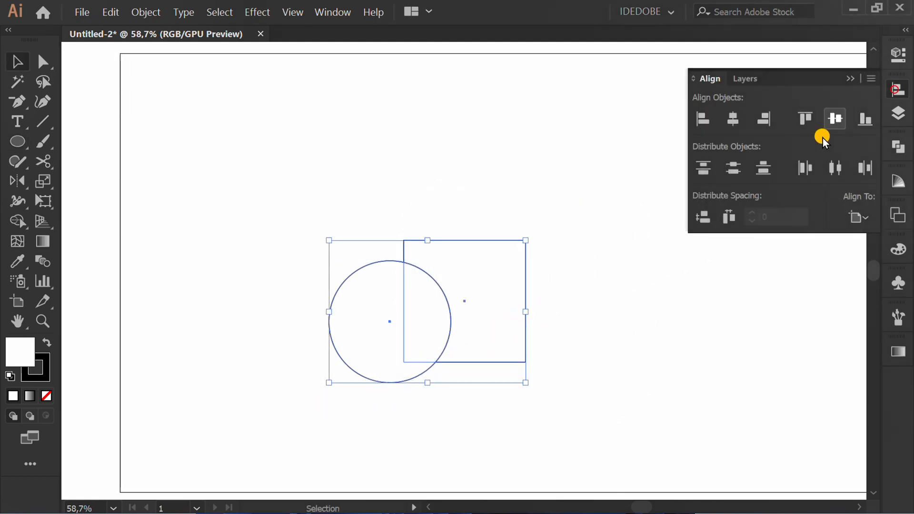
left_click(732, 119)
left_click(834, 120)
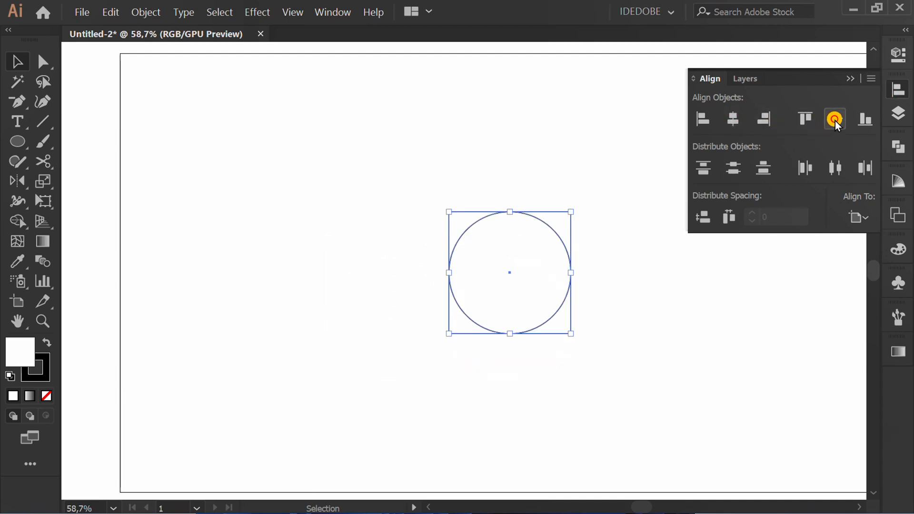
left_click(851, 79)
left_click(702, 228)
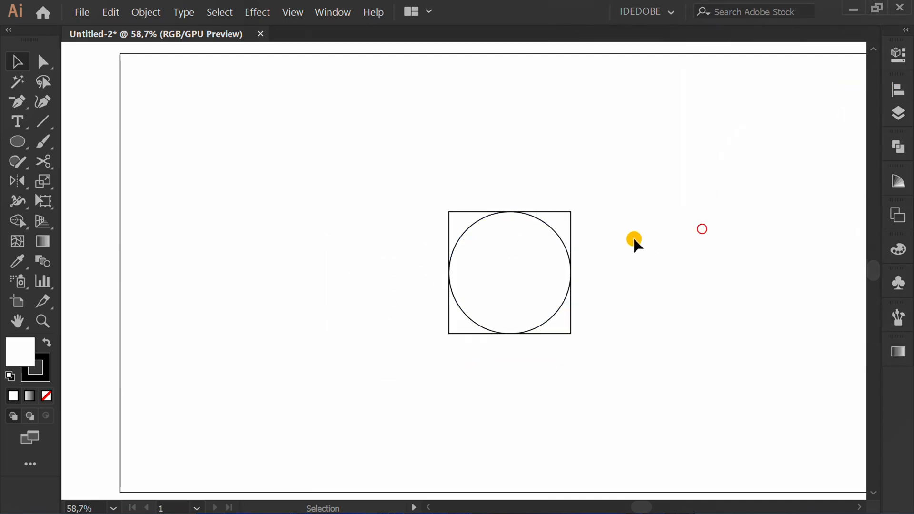
Duplicate the circle straight up so the copy's center lies on the midpoint of the square's upper edge
key("ctrl+1")
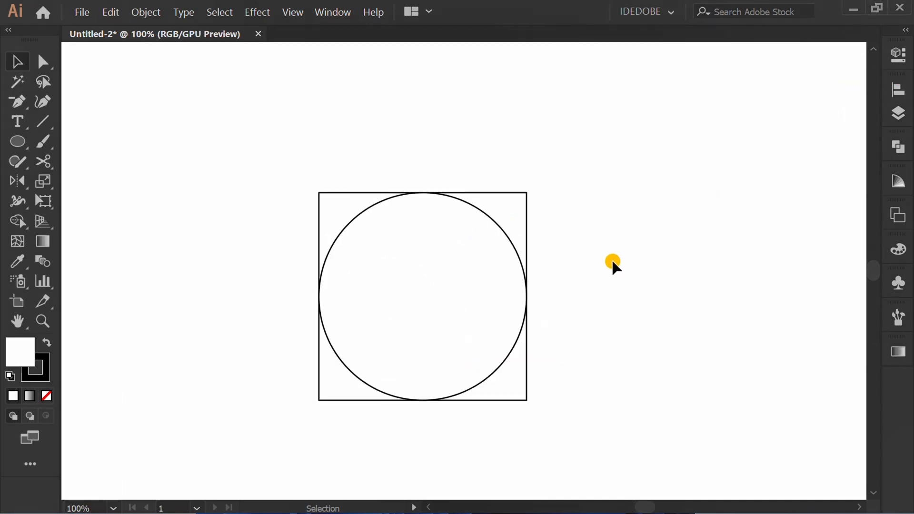
left_click(360, 220)
left_click_drag(421, 294, 423, 191)
left_click(262, 332)
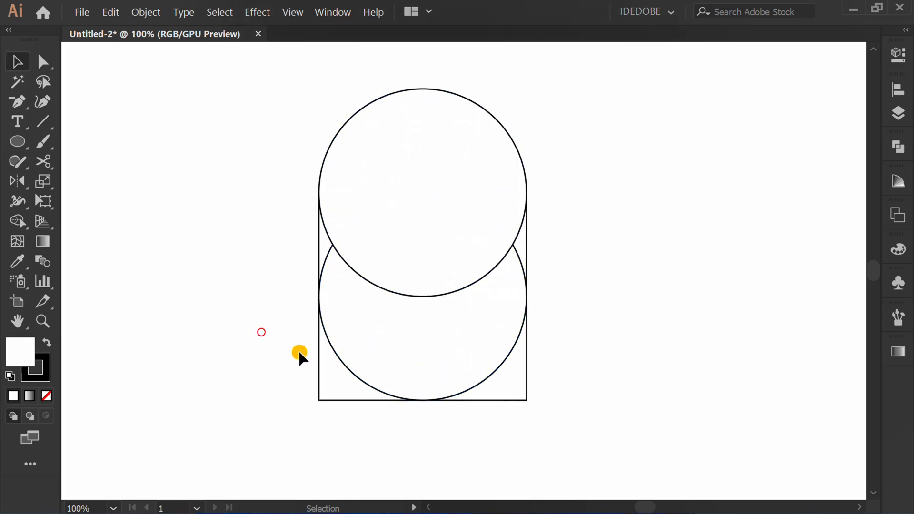
Move the original circle horizontally so its center lies on the midpoint of the square's right edge
left_click(336, 353)
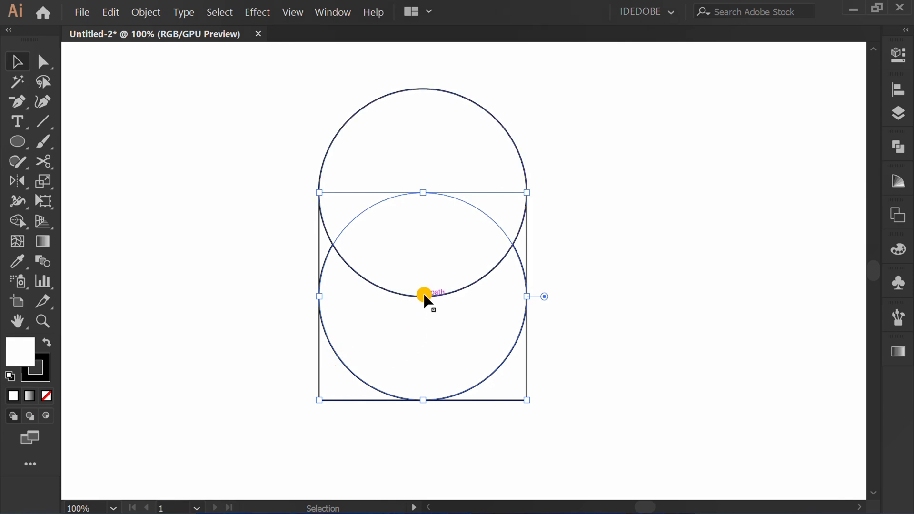
left_click_drag(425, 297, 528, 296)
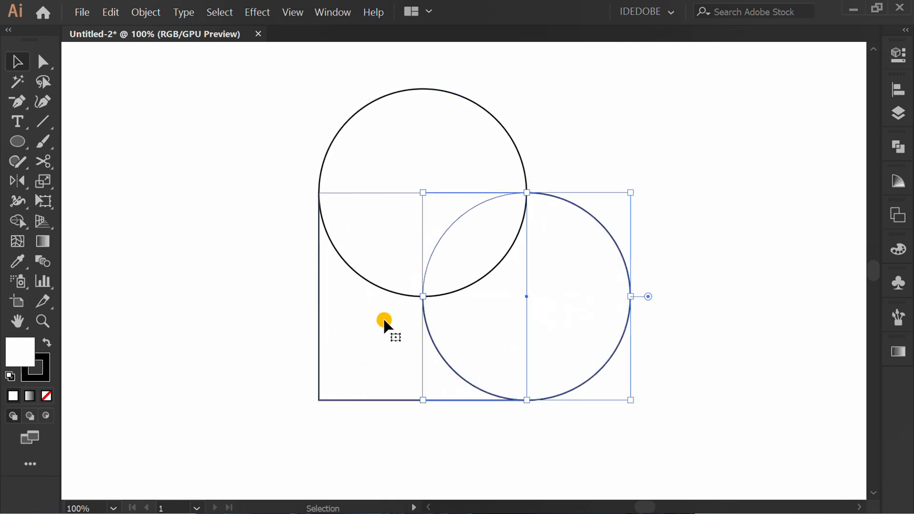
left_click(255, 350)
Unite the square and both circles into one shape and rotate it 45° counterclockwise into an upright heart
left_click_drag(654, 125, 257, 428)
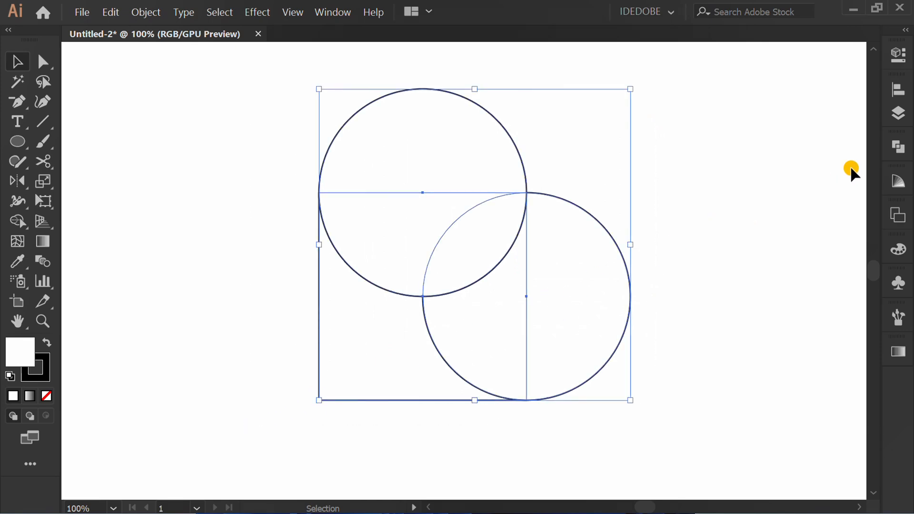
left_click(898, 147)
left_click(701, 177)
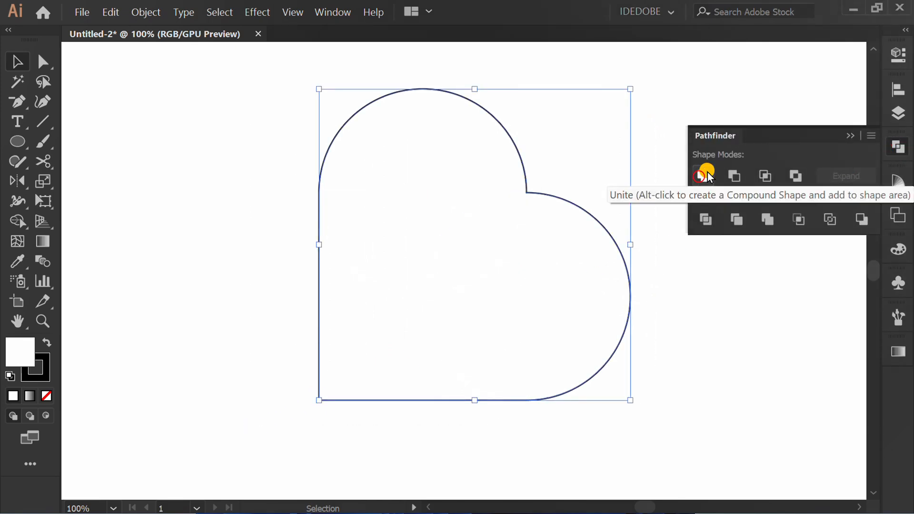
left_click(849, 136)
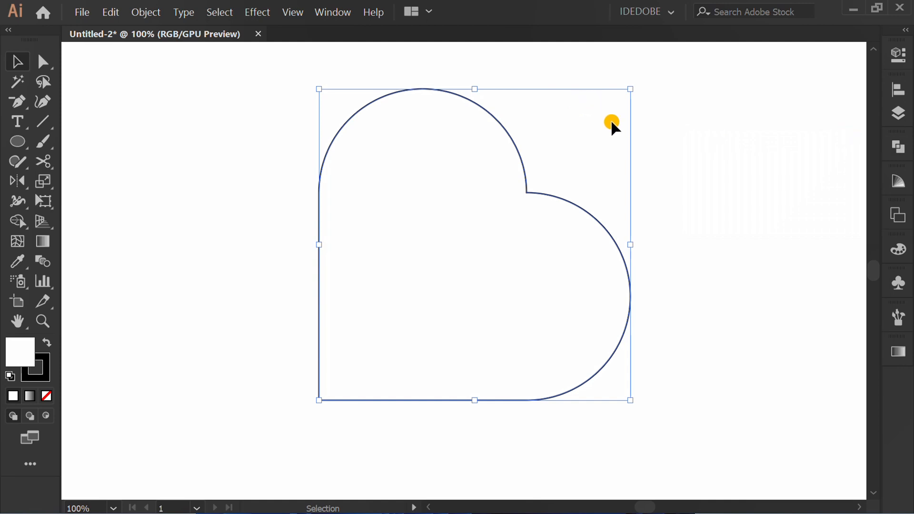
left_click_drag(632, 85, 485, 92)
left_click_drag(716, 127, 588, 309)
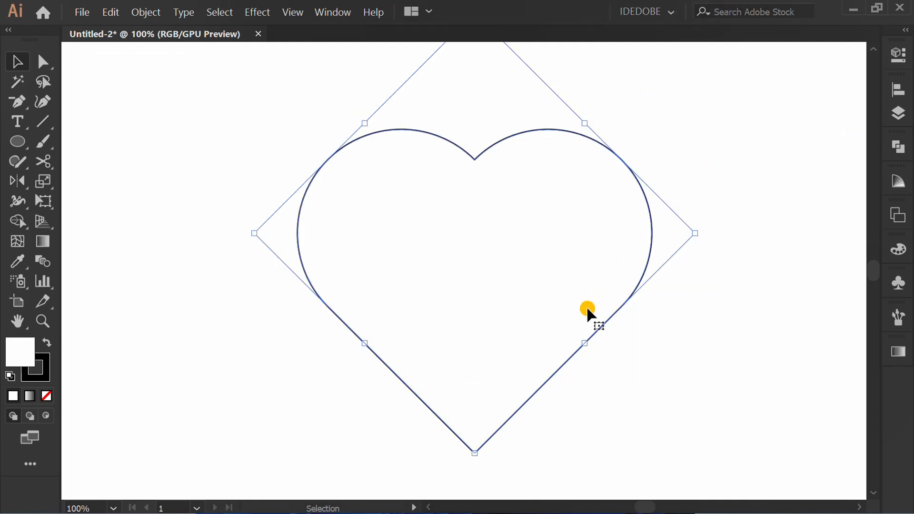
Place a duplicate of the heart to the left of the original
scroll(623, 249, "down", 2)
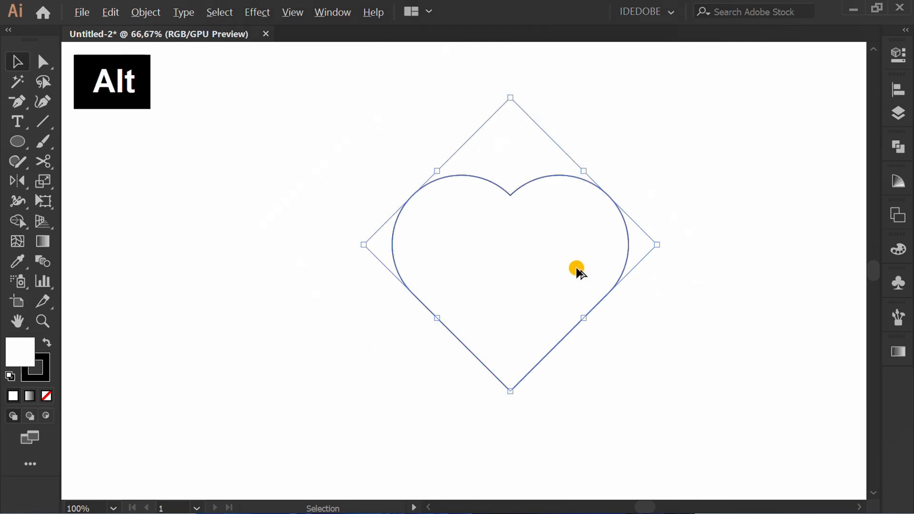
left_click_drag(524, 210, 272, 221)
left_click(349, 367)
Fill the right-hand heart with the bright pink swatch and set its stroke to None
scroll(569, 273, "up", 2)
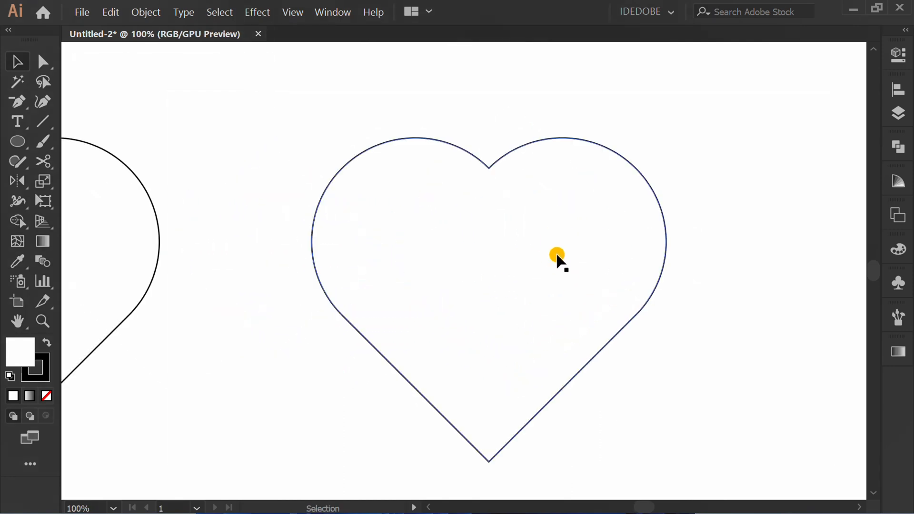
left_click_drag(659, 124, 624, 208)
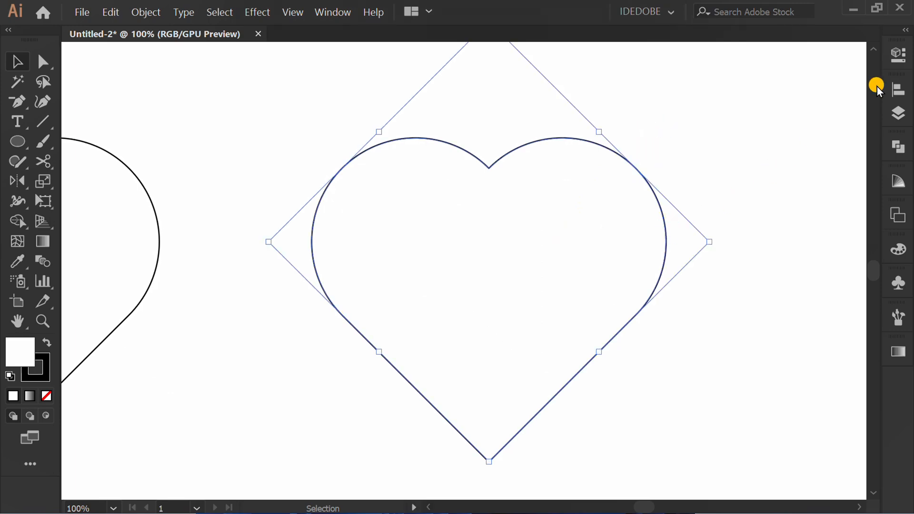
left_click(898, 54)
left_click(687, 218)
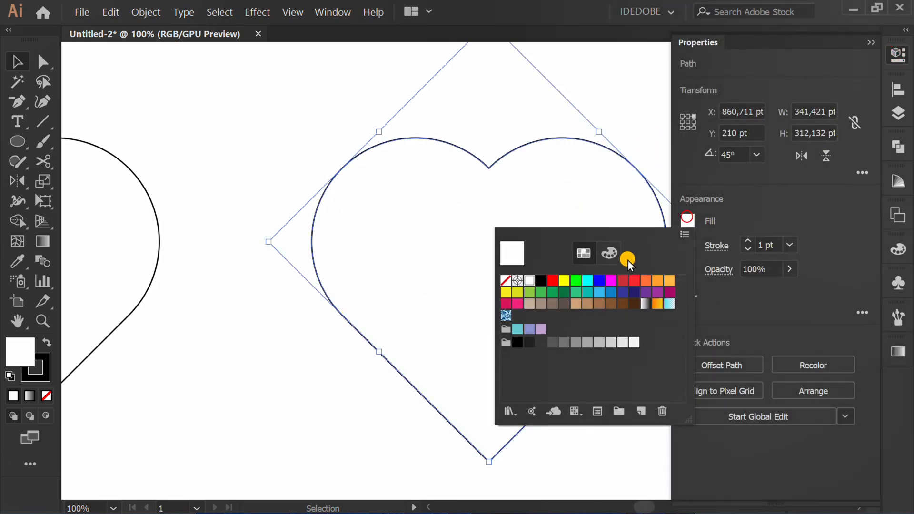
left_click(518, 304)
left_click(808, 199)
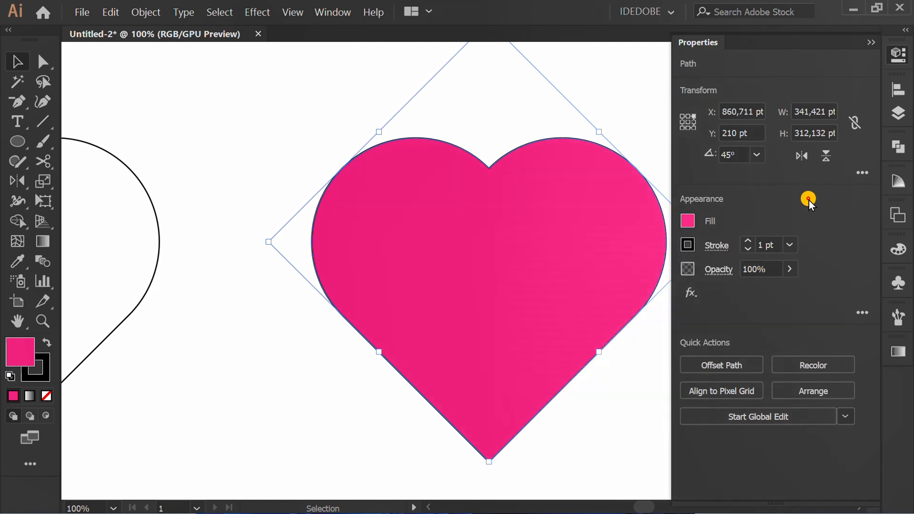
left_click(688, 245)
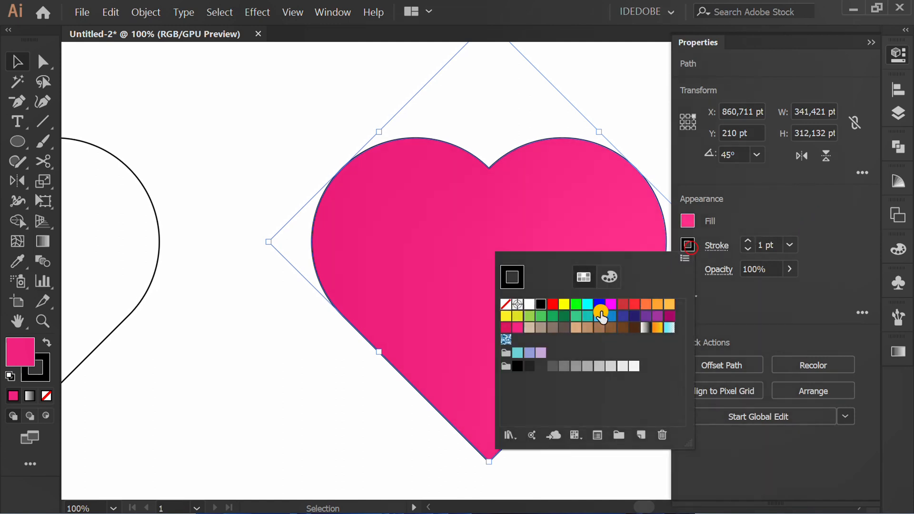
left_click(505, 303)
left_click(835, 207)
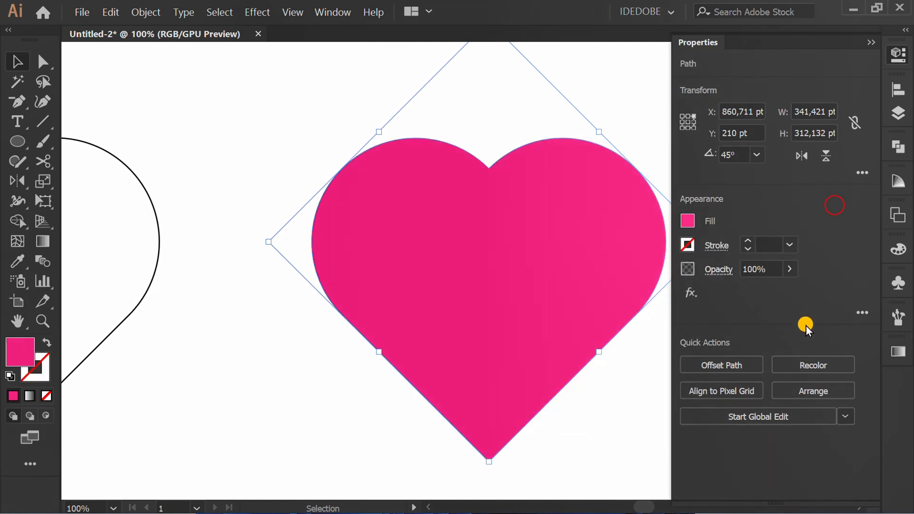
Recolor the pink heart with brightness 100% and saturation 25%
left_click(827, 366)
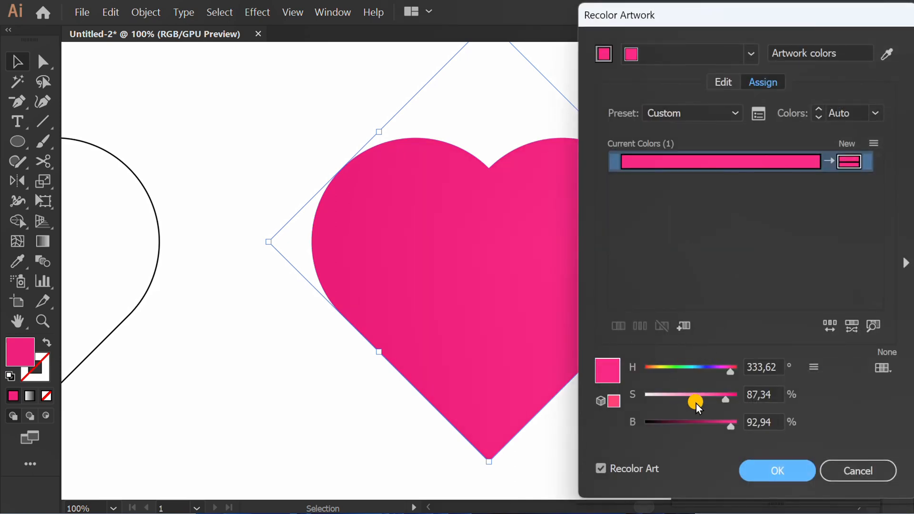
left_click_drag(730, 423, 741, 425)
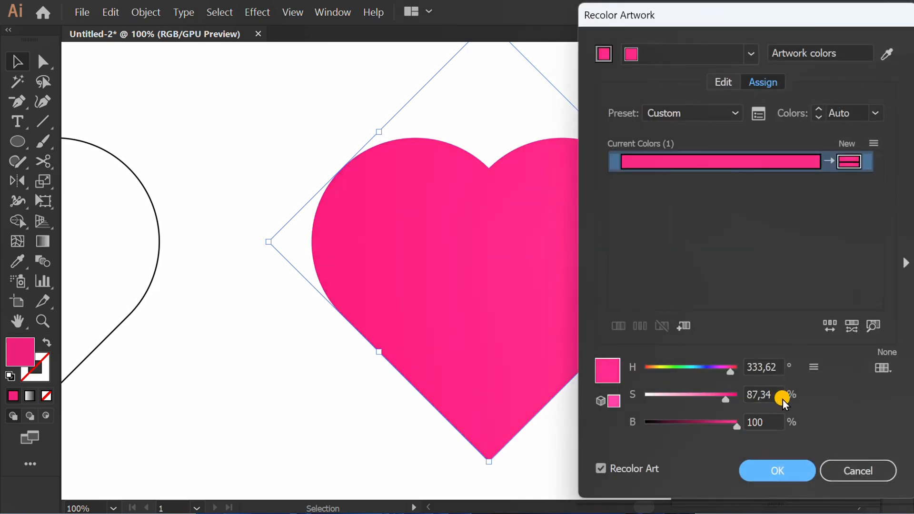
left_click(769, 394)
double_click(769, 394)
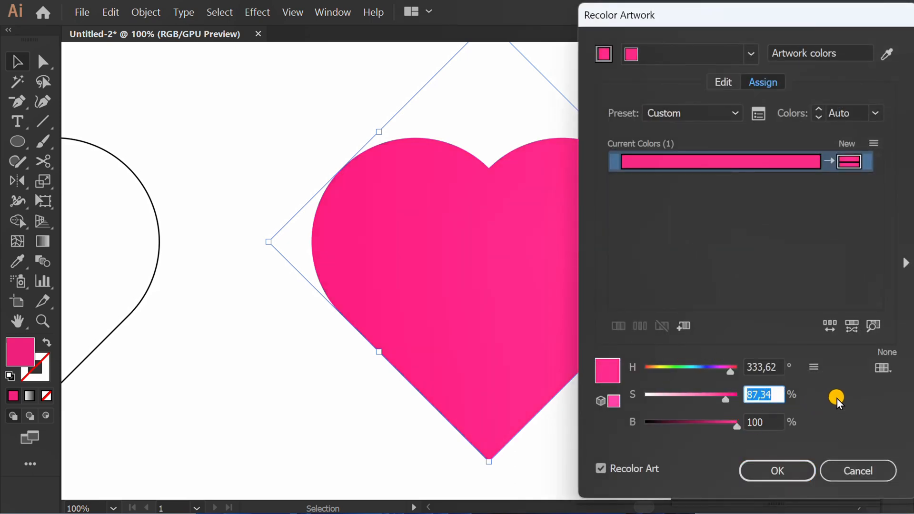
type("25")
key("Return")
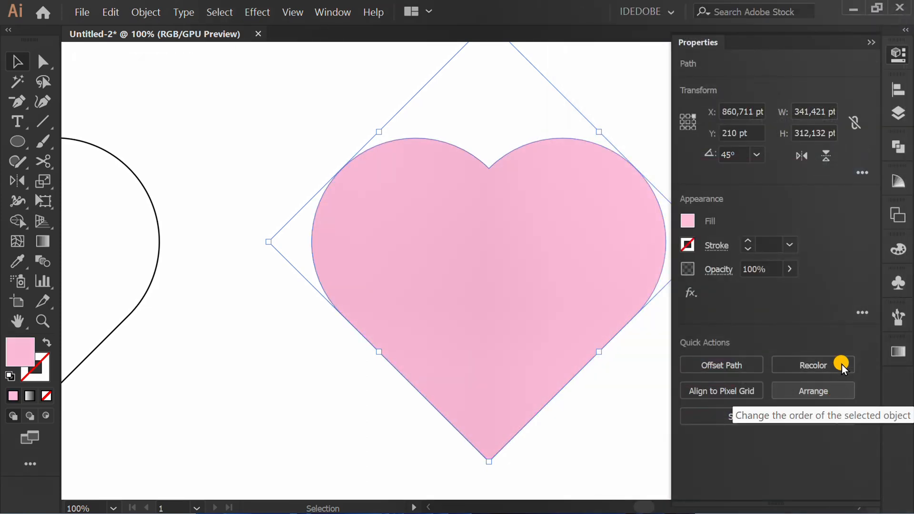
left_click(870, 42)
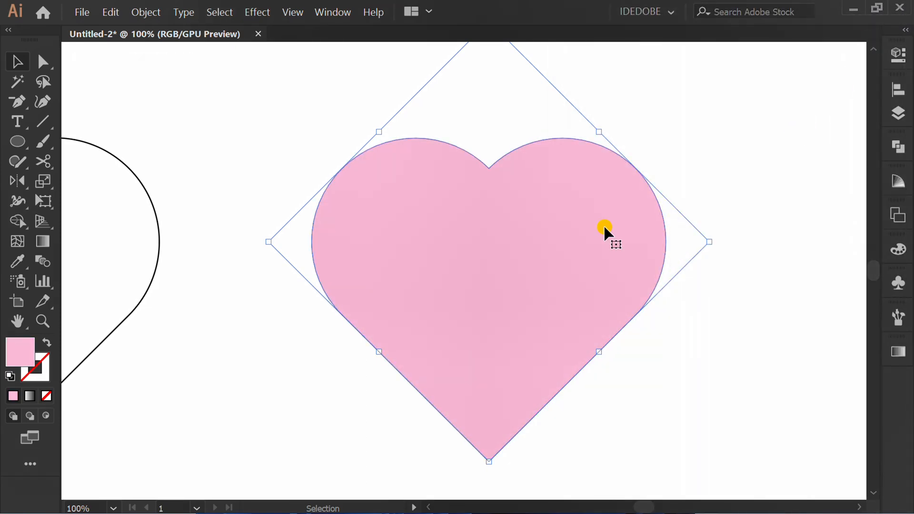
Reset the bounding box of the rotated pink heart
right_click(460, 176)
mouse_move(598, 415)
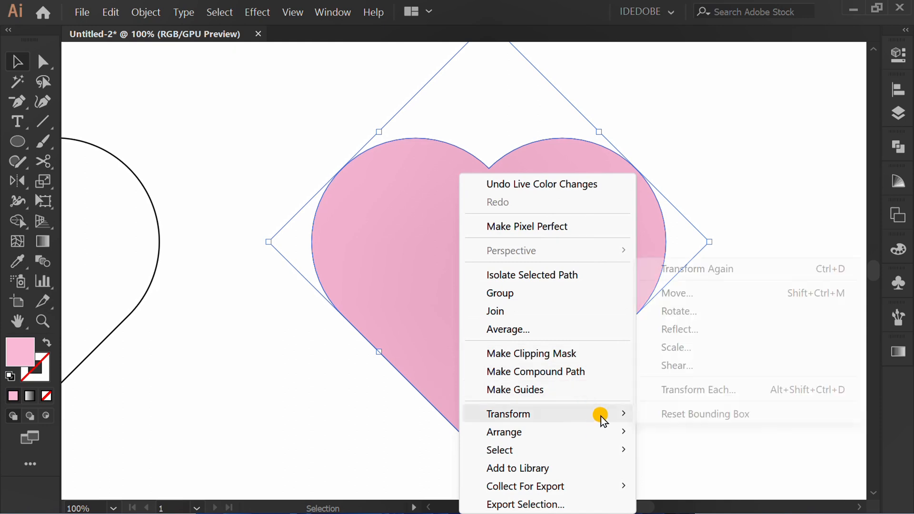
left_click(753, 412)
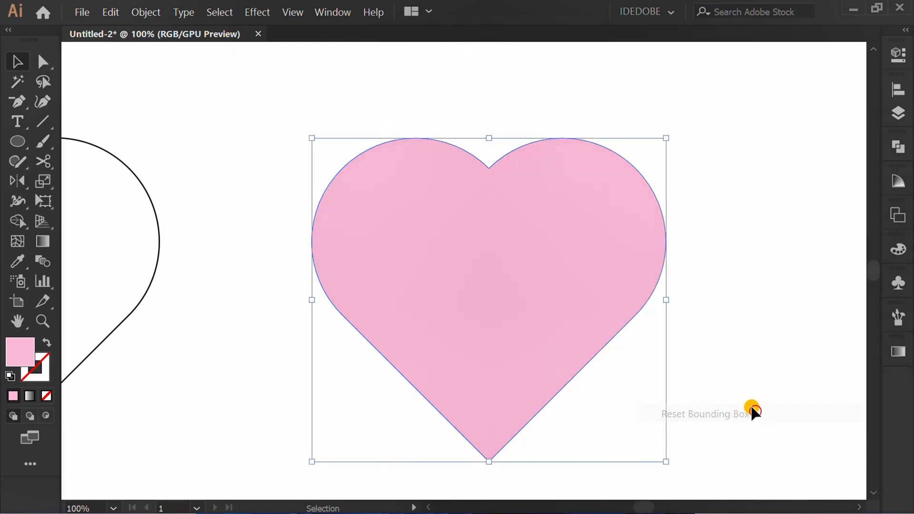
Delete the two outer anchor points of the pink heart's right lobe so that only the left half remains
left_click(744, 292)
scroll(738, 267, "down", 1)
key("a")
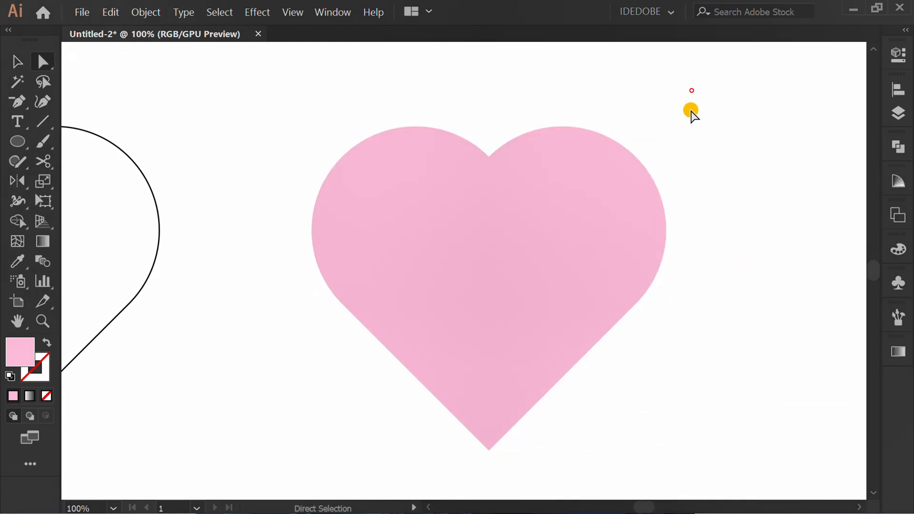
left_click_drag(692, 90, 545, 405)
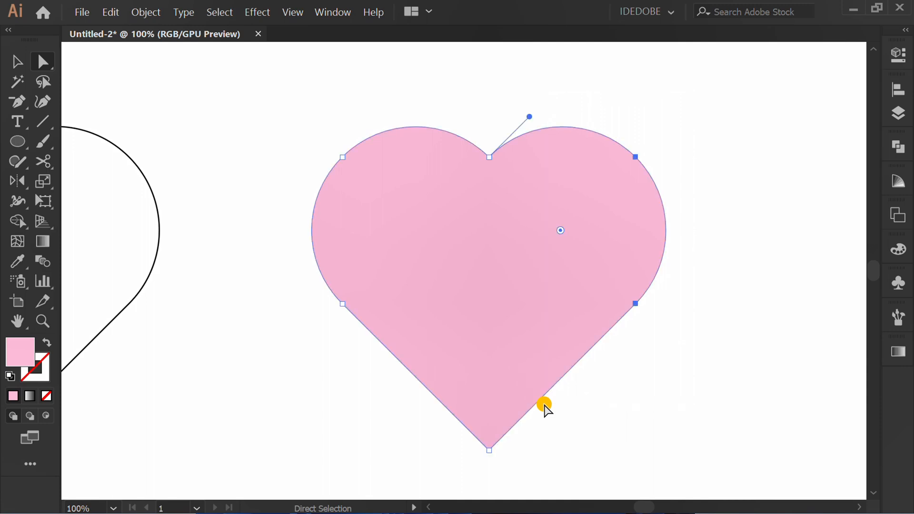
key("Delete")
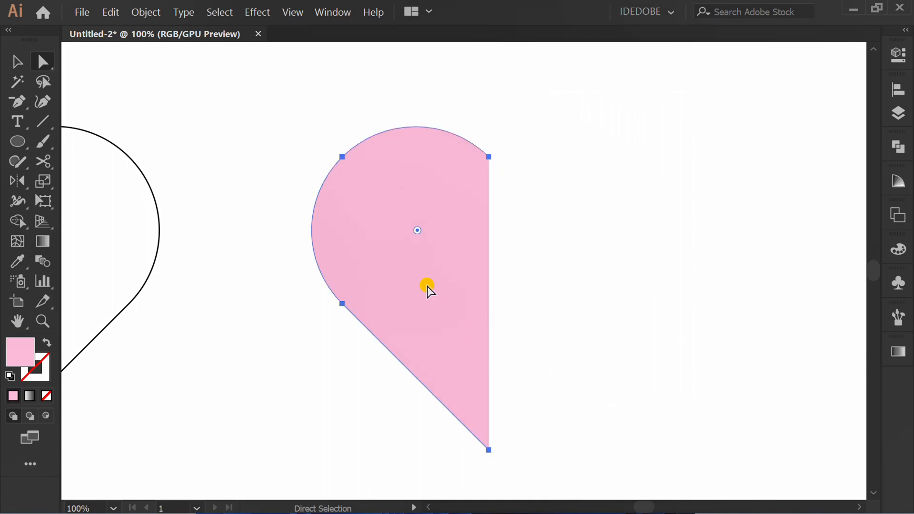
Join the open path of the remaining pink half-heart along its straight vertical edge
right_click(373, 242)
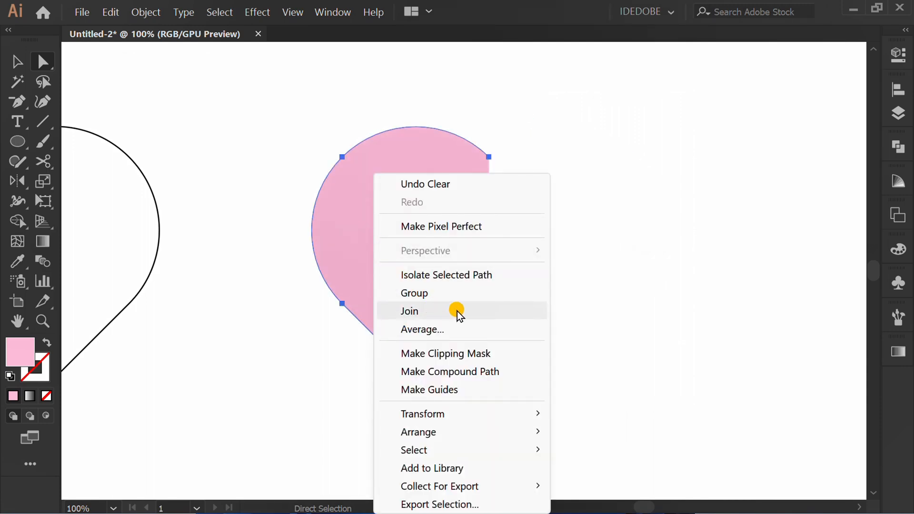
left_click(469, 310)
left_click(585, 291)
Paste a copy of the pink half-heart directly in front of the original
key("v")
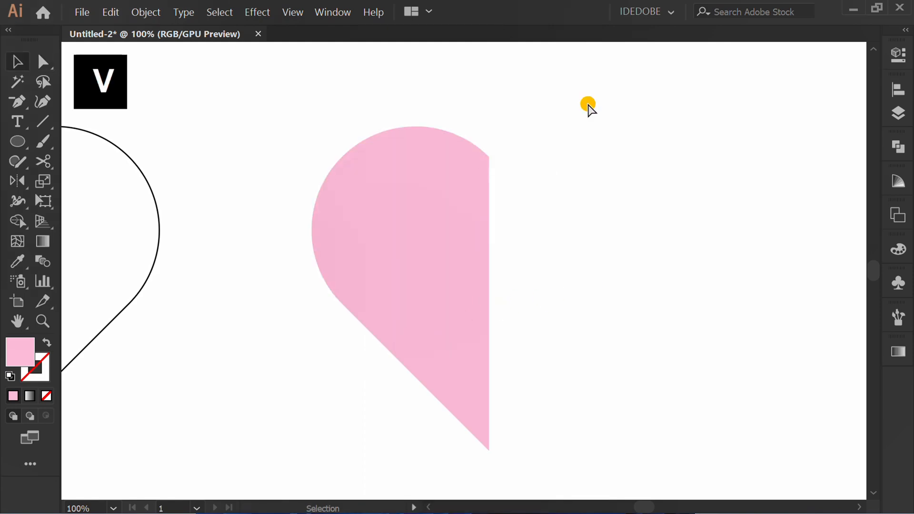
left_click_drag(586, 99, 401, 258)
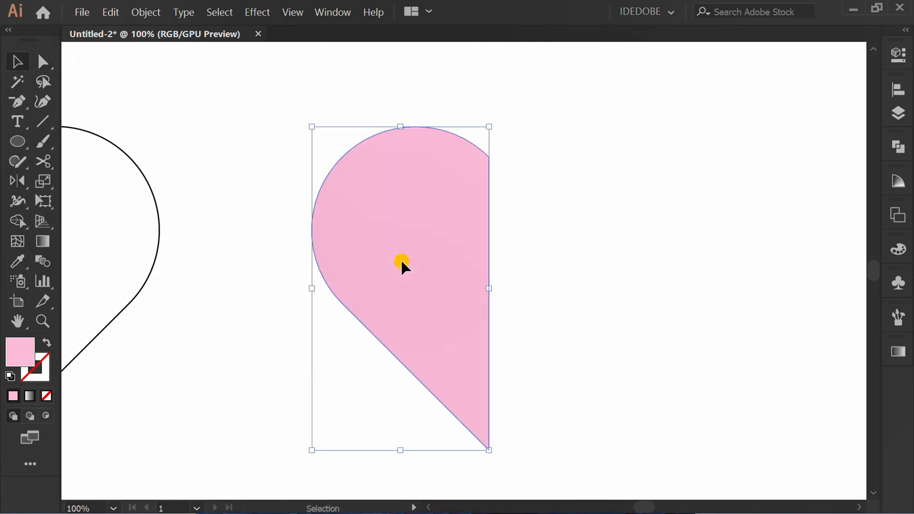
key("ctrl+c")
key("ctrl+f")
Fill the front half-heart with a linear white-to-black gradient and set the white stop's opacity to 0%
left_click(898, 351)
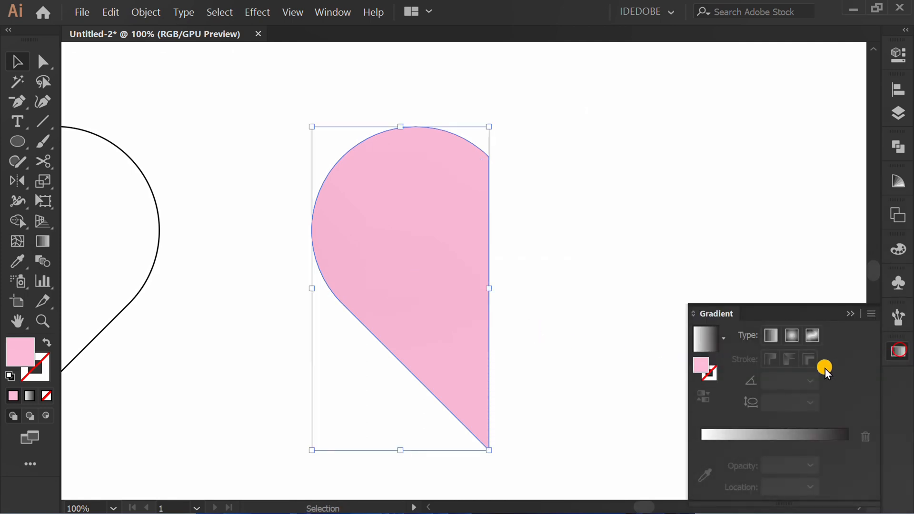
left_click(711, 339)
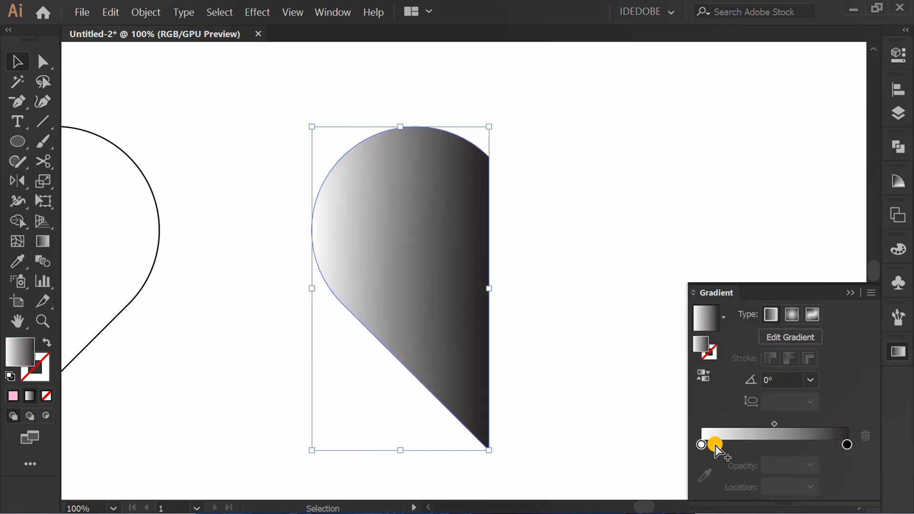
left_click(701, 445)
left_click(809, 469)
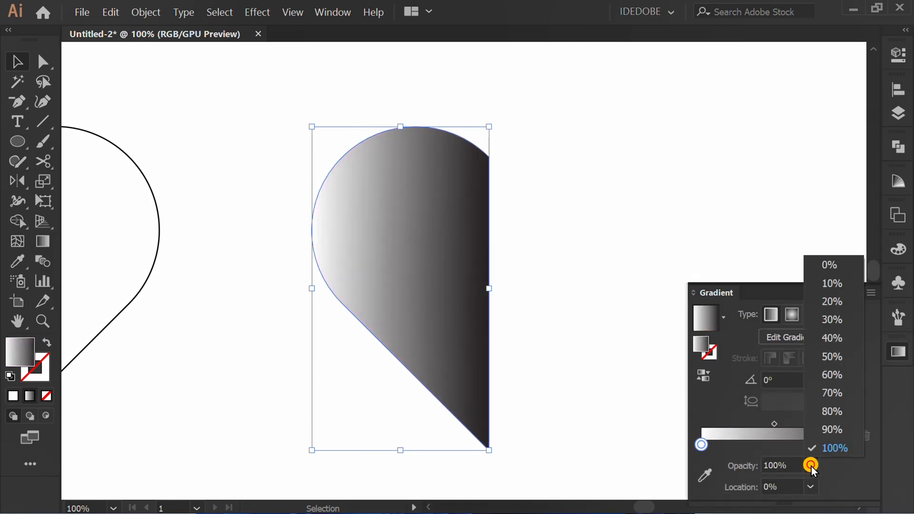
left_click(842, 265)
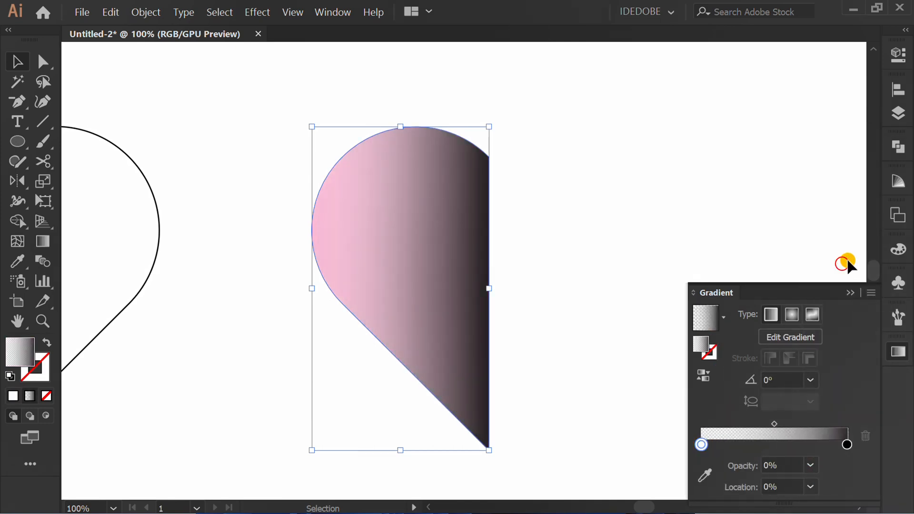
Set the opacity of the gradient's black stop to 30%
left_click(848, 445)
left_click(800, 469)
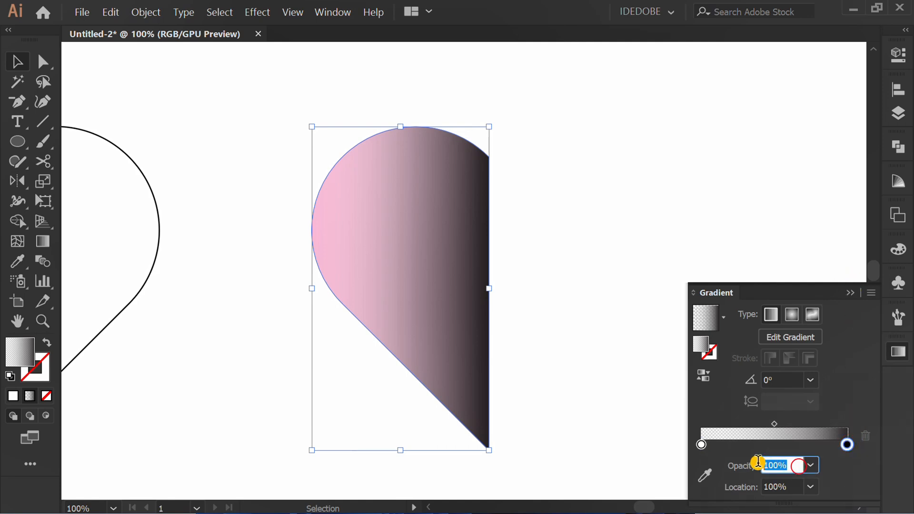
type("30")
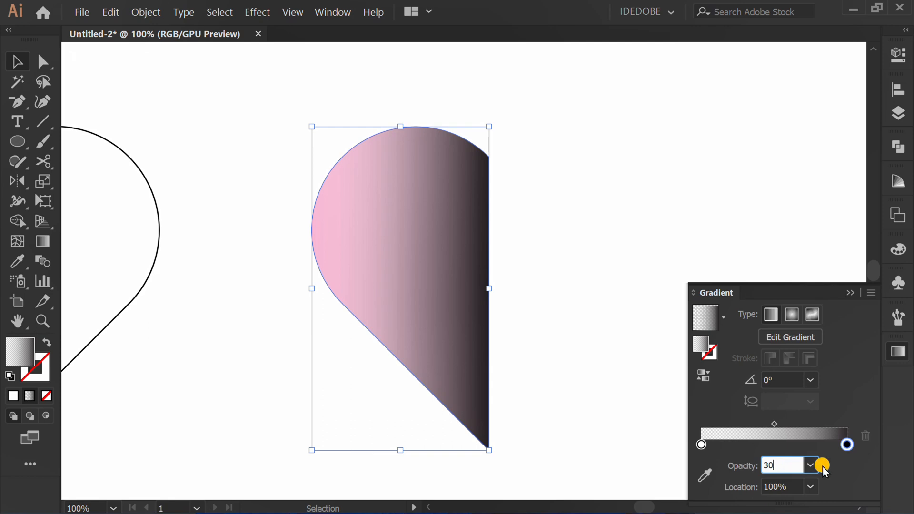
left_click(849, 470)
left_click(850, 292)
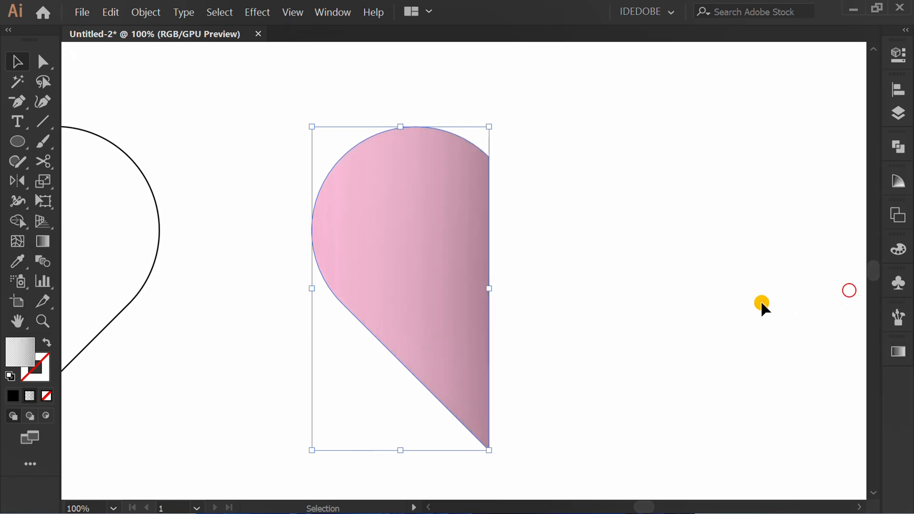
Tilt the half-heart's gradient slightly, extend its dark end past the straight edge and shift the midpoint toward the dark end
key("g")
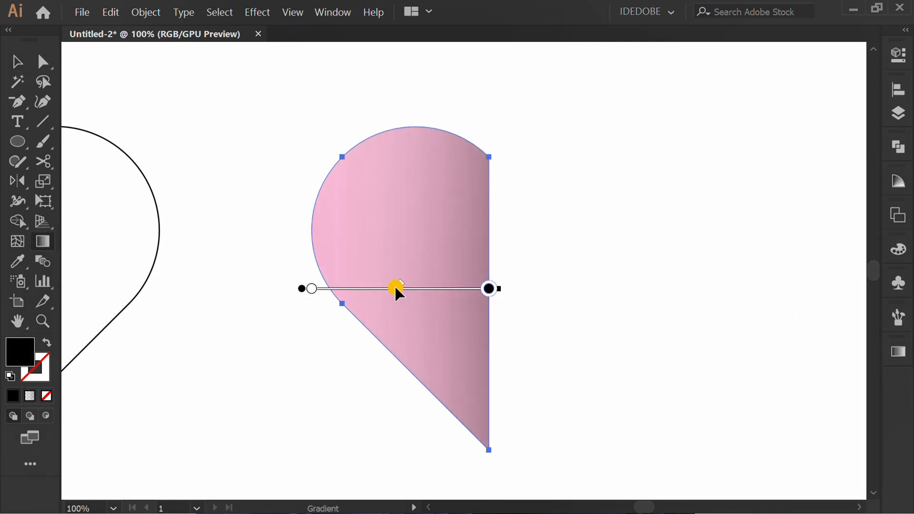
left_click_drag(400, 284, 440, 284)
mouse_move(508, 285)
left_mouse_down()
mouse_move(513, 255)
mouse_move(510, 279)
left_mouse_up()
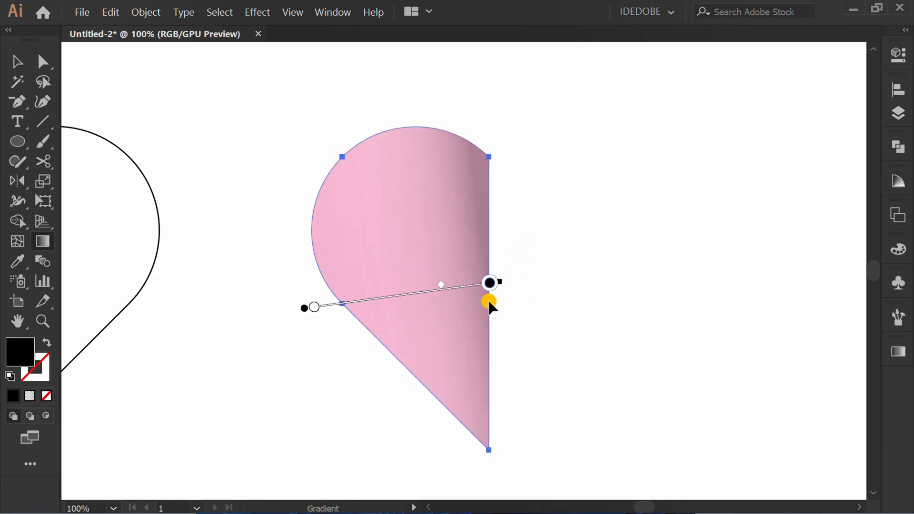
mouse_move(442, 285)
left_mouse_down()
mouse_move(501, 282)
mouse_move(521, 267)
mouse_move(541, 274)
mouse_move(481, 282)
left_mouse_up()
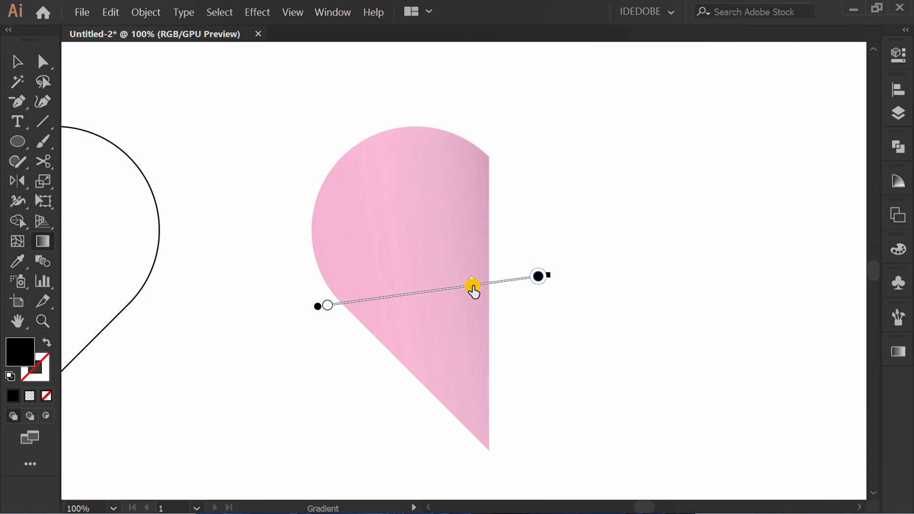
left_click_drag(446, 290, 463, 291)
left_click_drag(556, 273, 567, 286)
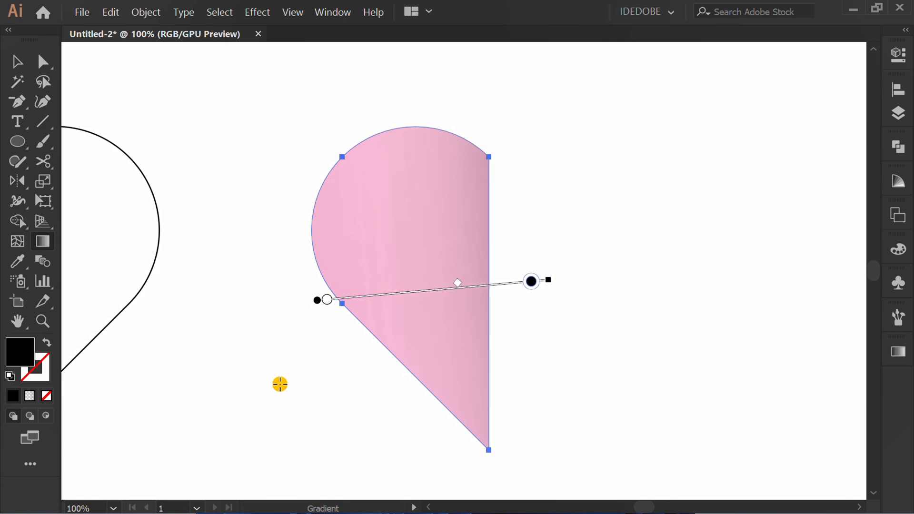
Reflect a copy of both half-heart shapes across the vertical straight edge to complete the heart
key("v")
left_click(516, 200)
left_click_drag(518, 192, 314, 380)
key("o")
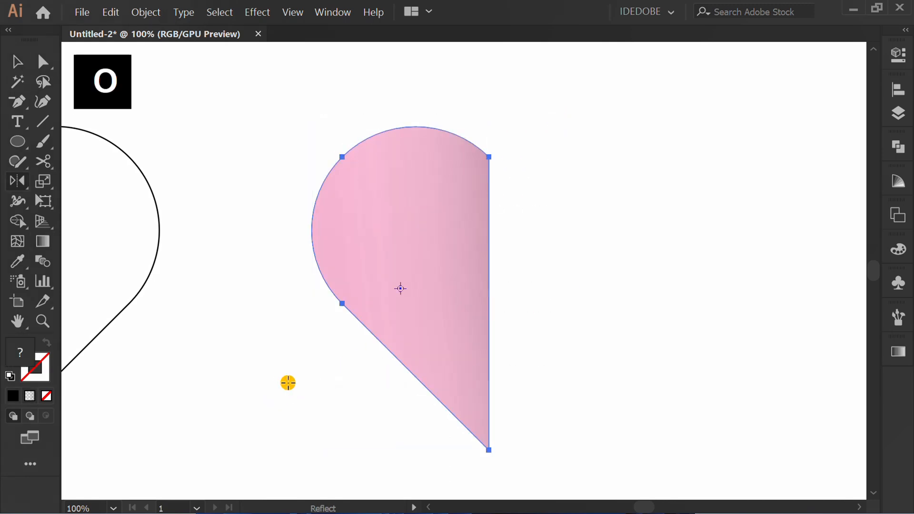
left_click(489, 158)
left_click_drag(418, 268, 571, 274)
key("v")
left_click(262, 367)
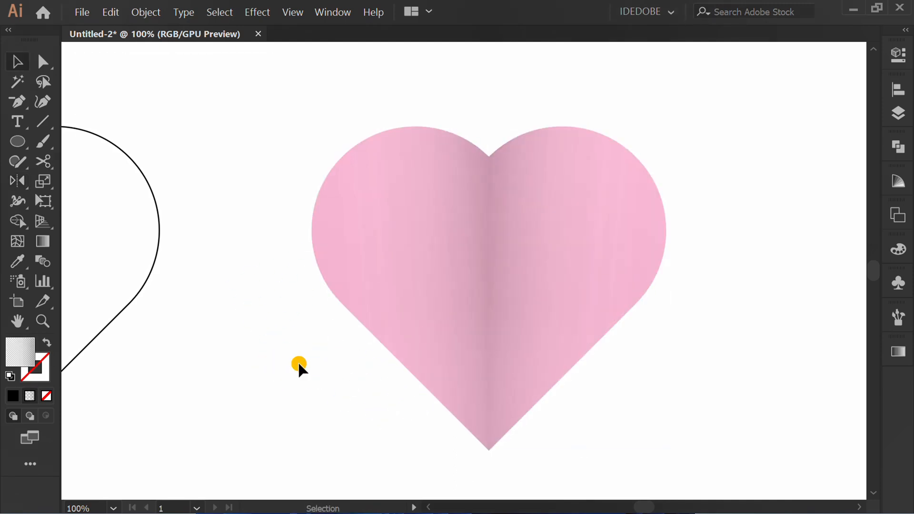
Reverse the gradient on the heart's right half so that its outer edge is the dark side
left_click(577, 249)
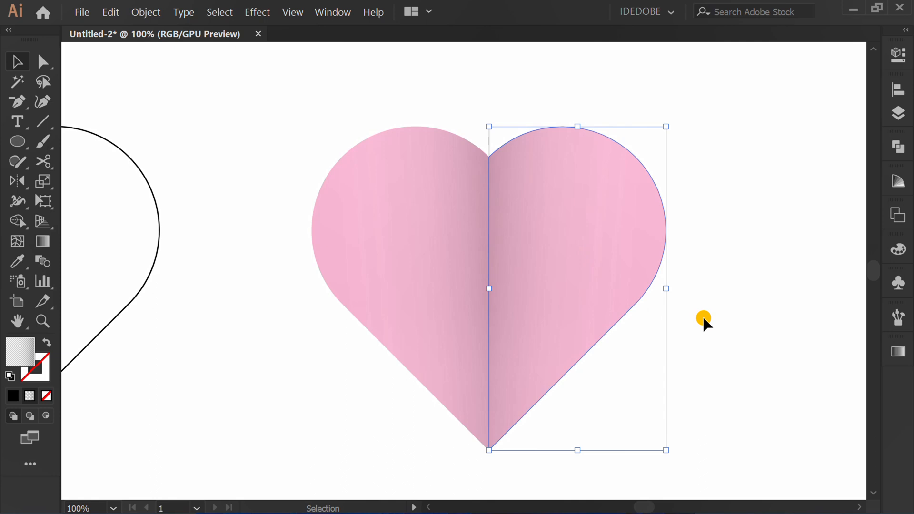
left_click(898, 352)
left_click(708, 377)
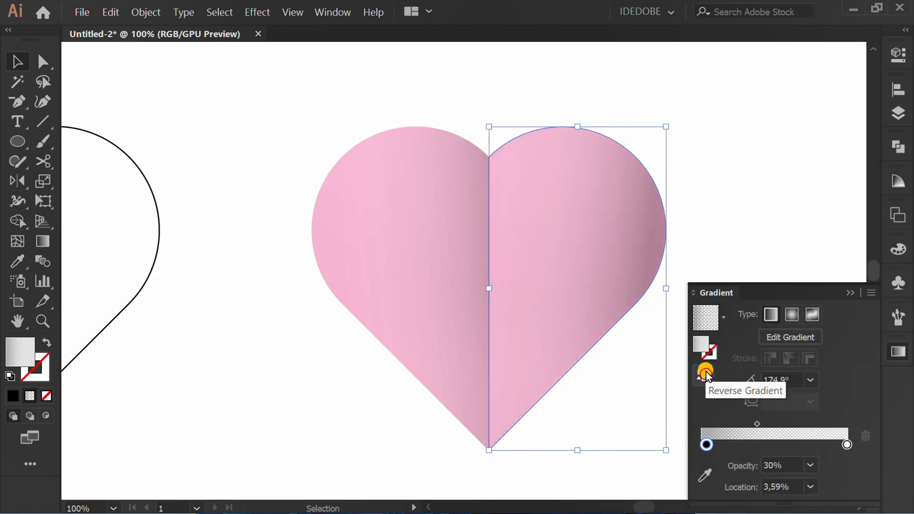
left_click(731, 196)
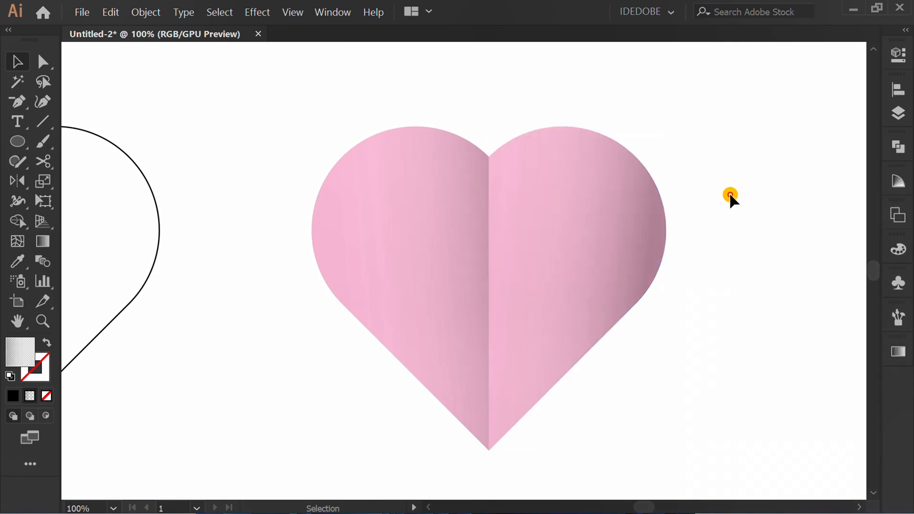
Tilt the right half's gradient upward and move its dark end beyond the heart's outer edge for a softer shadow
left_click(577, 211)
key("g")
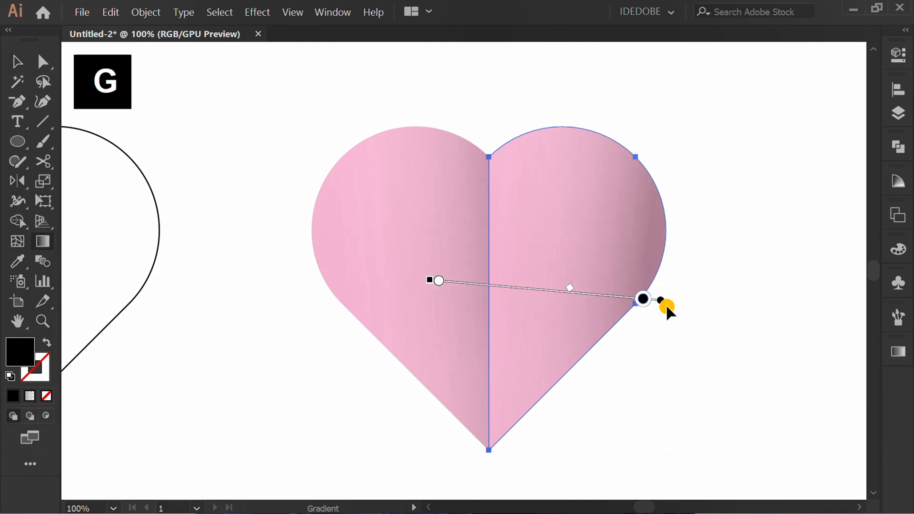
left_click_drag(664, 301, 710, 306)
mouse_move(483, 285)
left_mouse_down()
mouse_move(489, 367)
mouse_move(457, 373)
left_mouse_up()
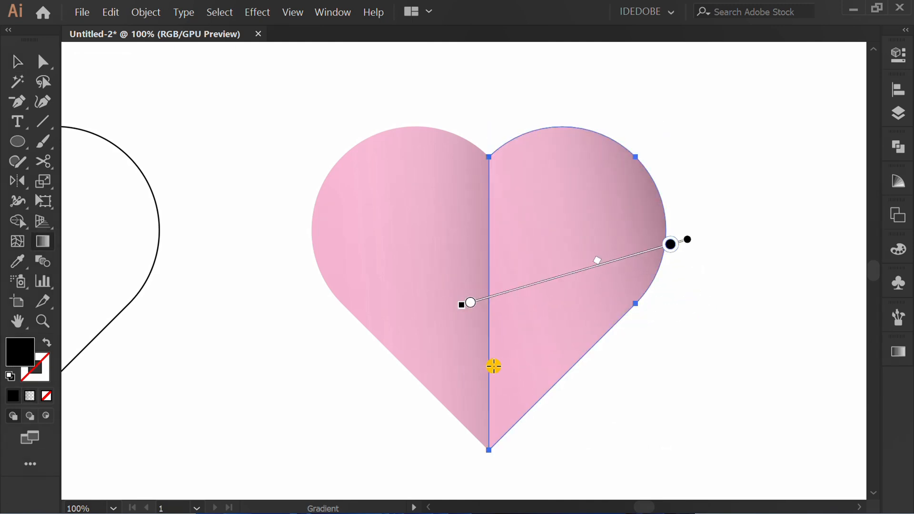
mouse_move(691, 240)
left_mouse_down()
mouse_move(735, 152)
mouse_move(723, 165)
left_mouse_up()
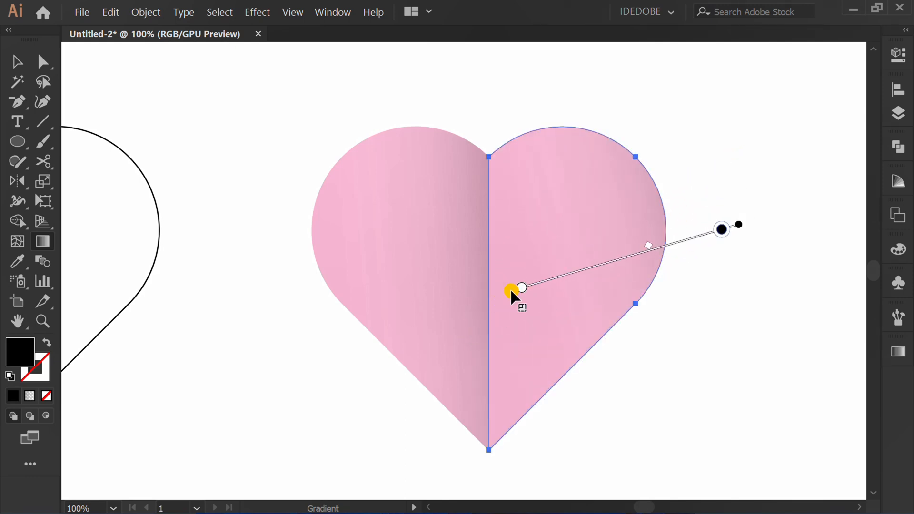
mouse_move(511, 291)
left_mouse_down()
mouse_move(487, 304)
mouse_move(510, 298)
left_mouse_up()
key("v")
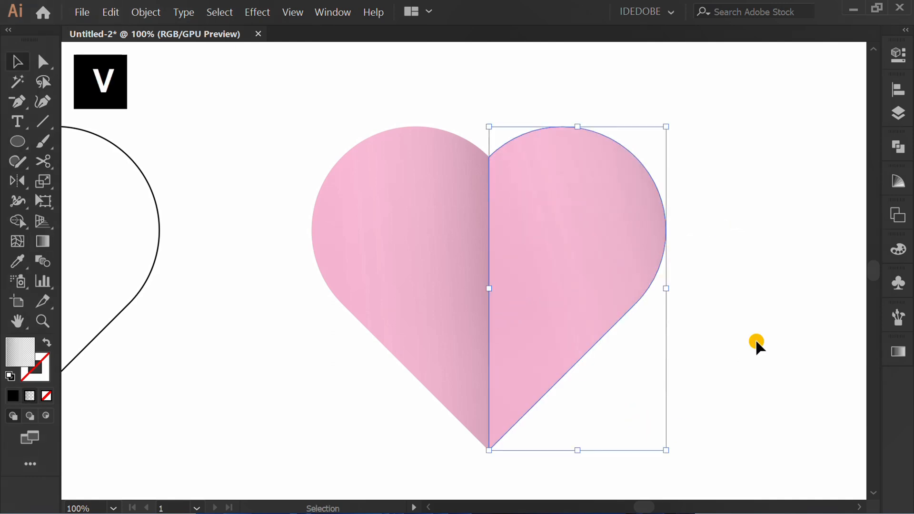
left_click(757, 342)
Group all the shapes of the pink folded heart
left_click_drag(721, 144, 375, 327)
right_click(362, 211)
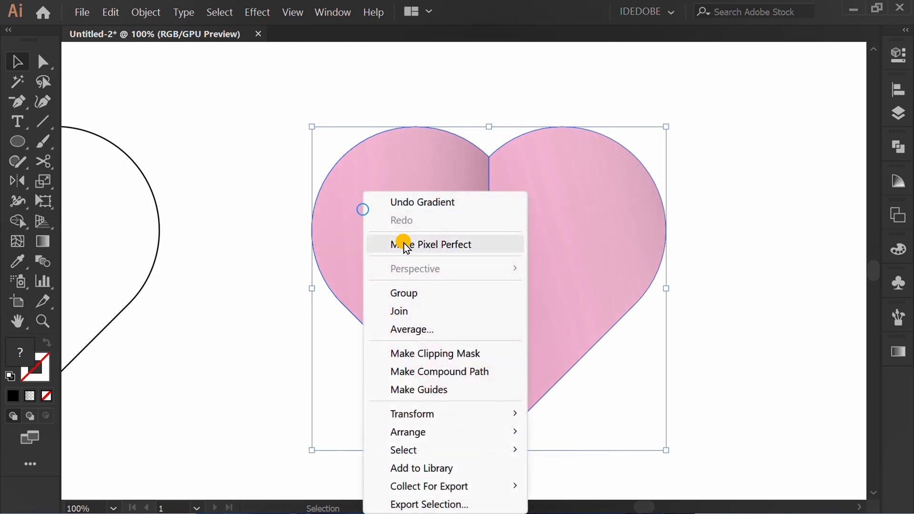
left_click(463, 294)
left_click(262, 358)
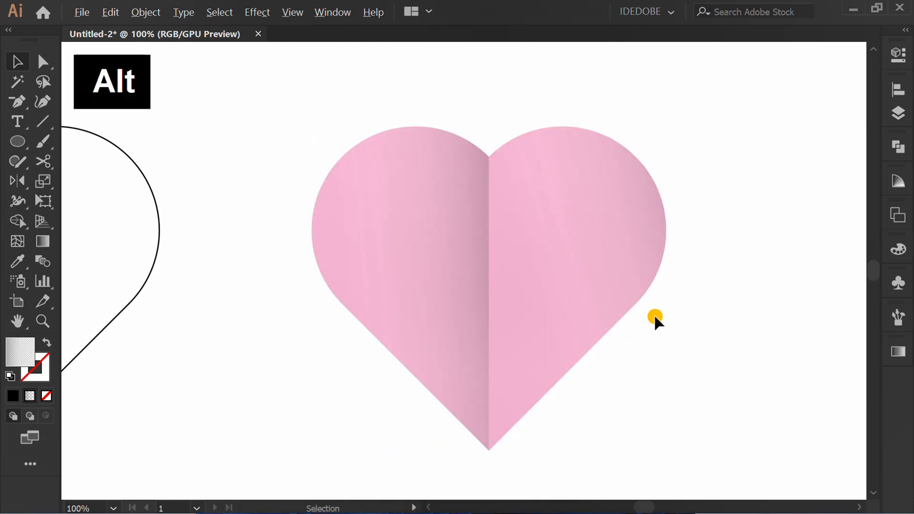
Fill the outlined heart with black
scroll(653, 314, "down", 1, "alt")
left_click_drag(335, 176, 266, 270)
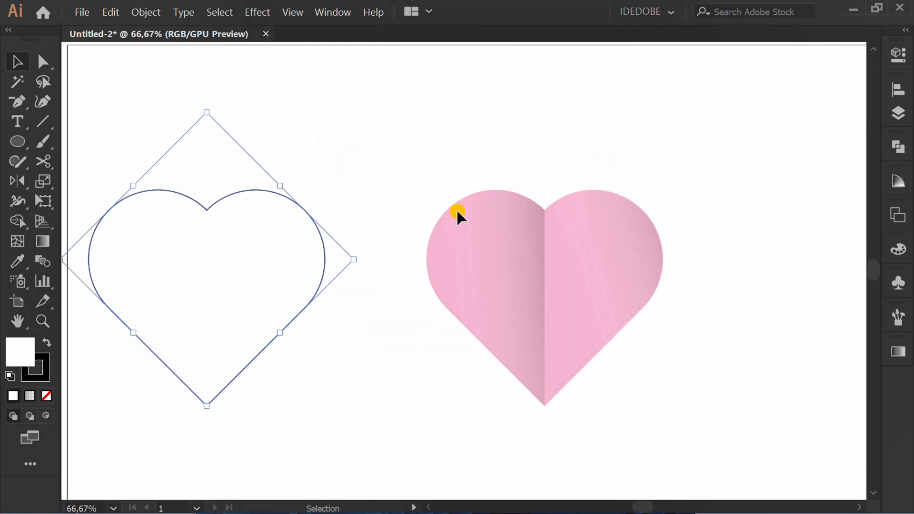
left_click(909, 56)
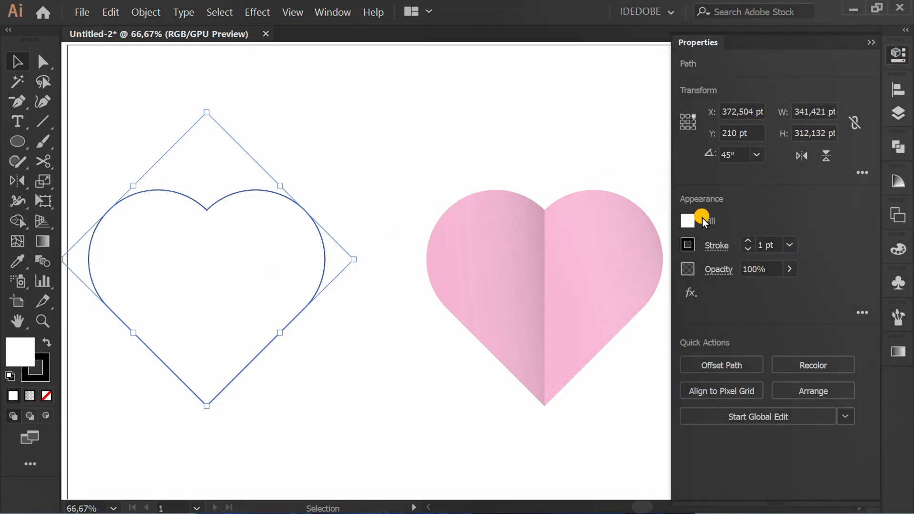
left_click(689, 218)
left_click(541, 280)
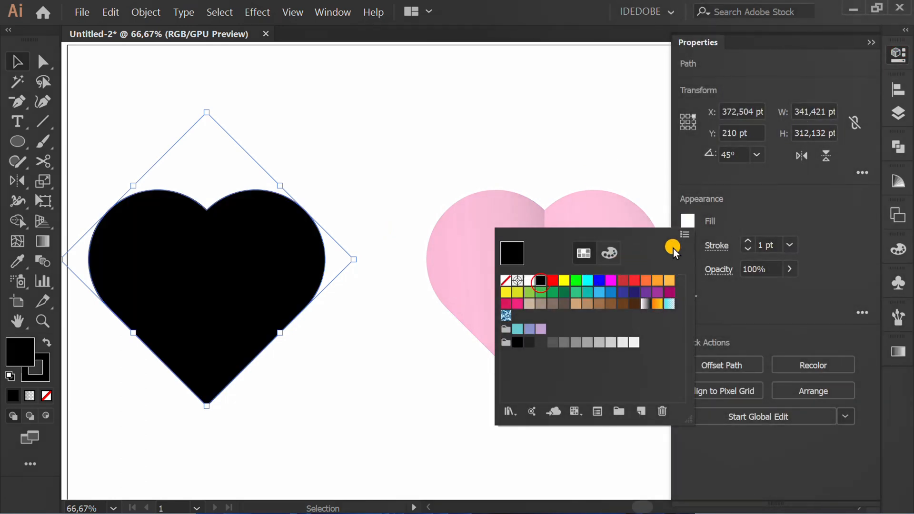
left_click(765, 198)
Remove the stroke from the black heart and set its opacity to 40%
left_click(688, 245)
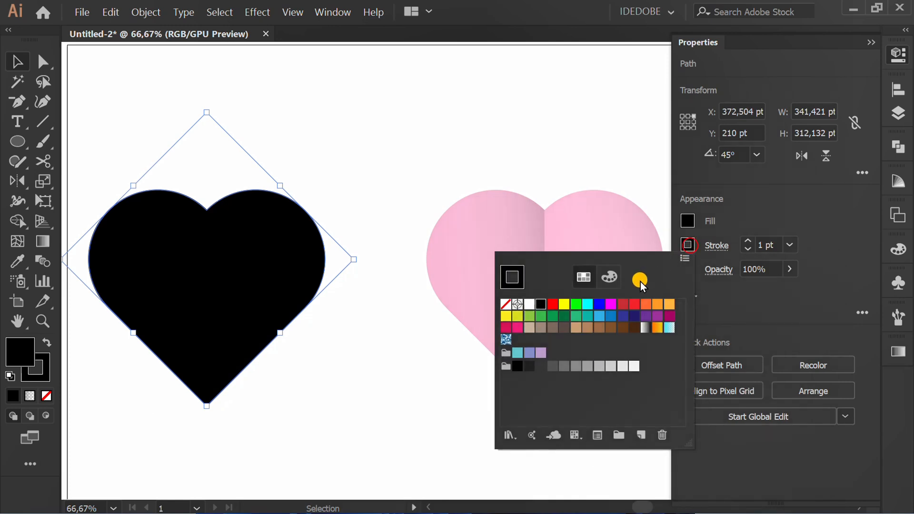
left_click(505, 305)
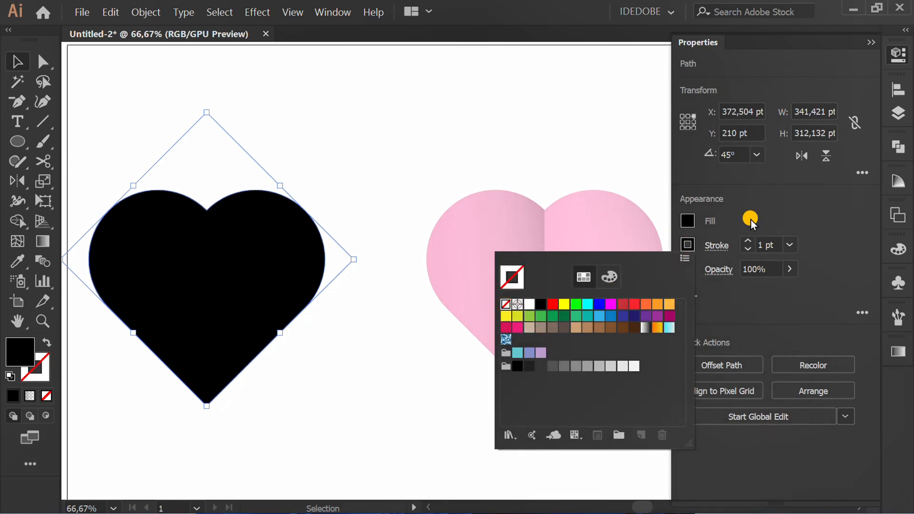
left_click(800, 198)
left_click(772, 270)
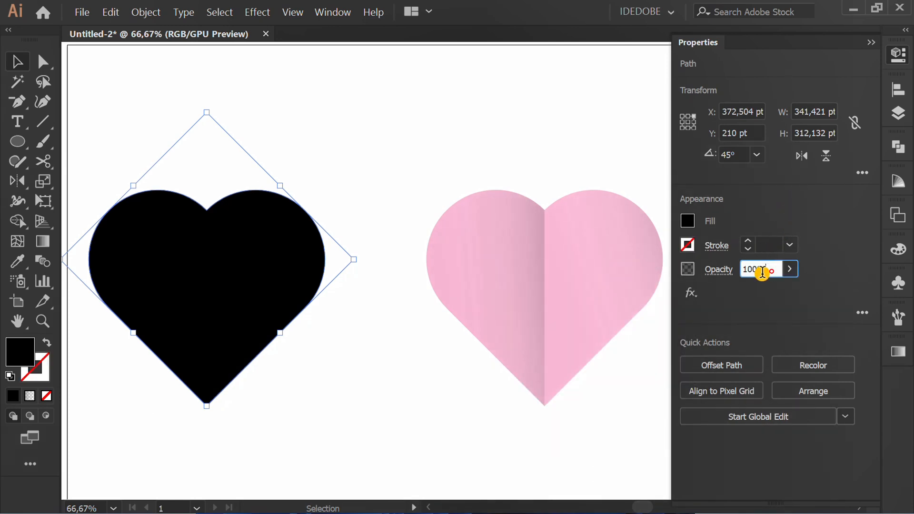
type("40")
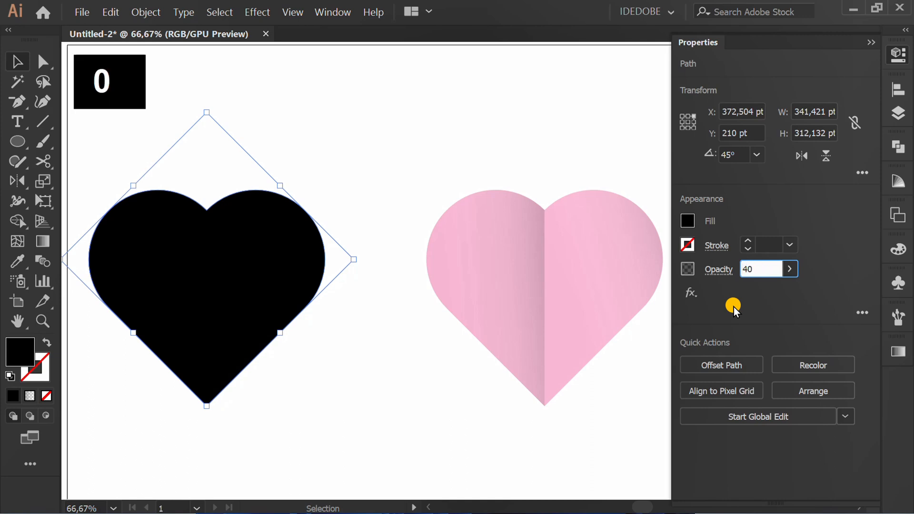
left_click(845, 210)
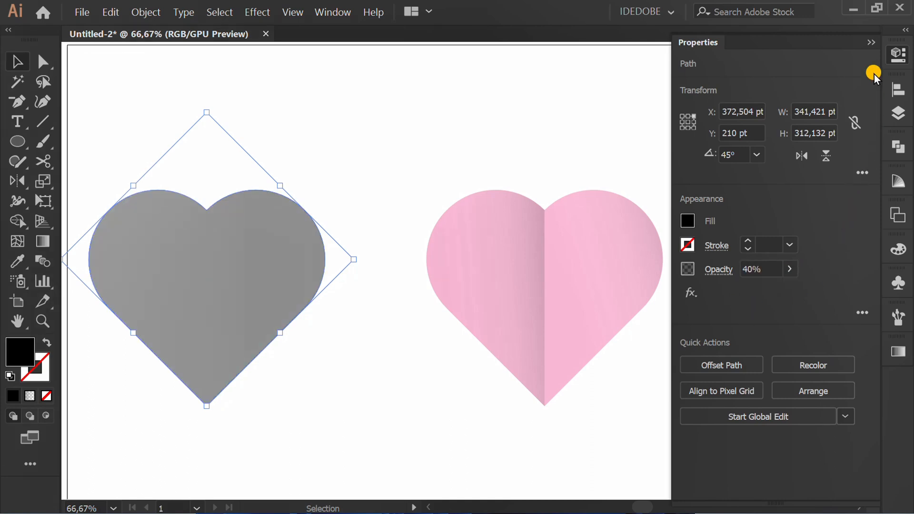
left_click(871, 42)
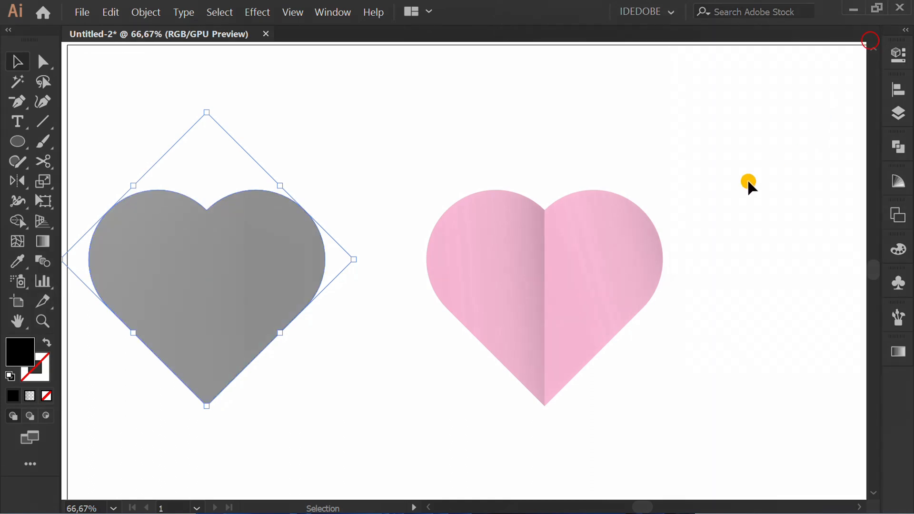
Send the semi-transparent heart to the back and place it behind the pink heart, slightly lower
right_click(245, 259)
mouse_move(412, 431)
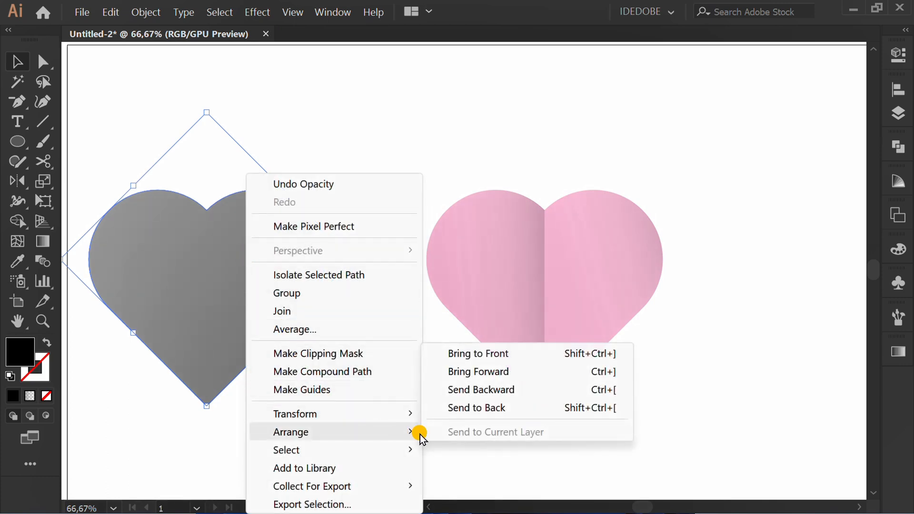
left_click(523, 407)
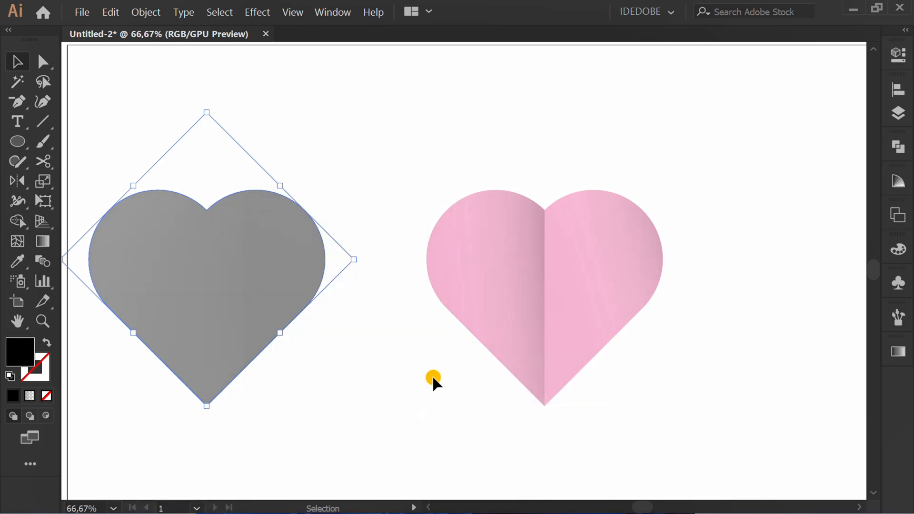
left_click_drag(220, 294, 554, 332)
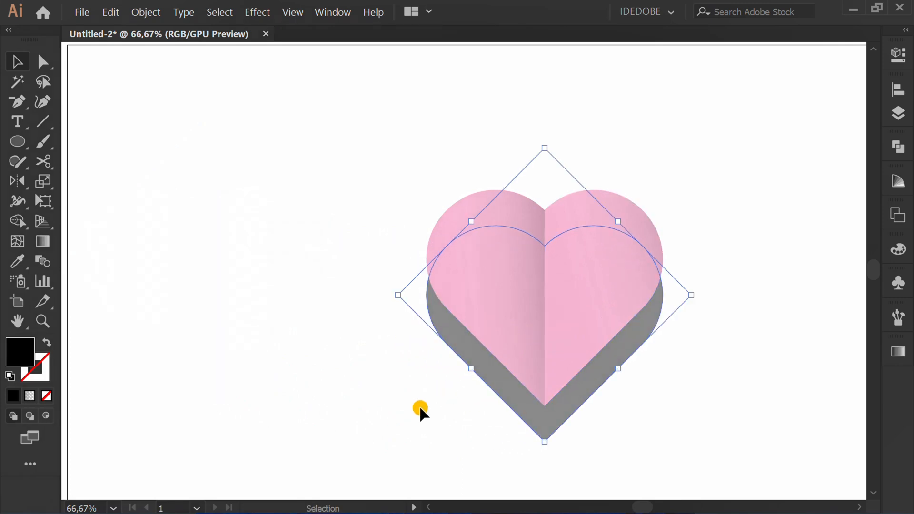
Nudge the shadow heart straight up until only a thin rim shows along the pink heart's lower edges
key("Up")
key("Up")
key("Up")
key("Up")
key("Up")
key("Up")
key("Up")
key("Up")
key("Up")
key("Up")
key("Up")
key("Up")
key("Up")
key("Up")
key("Up")
key("Up")
key("Up")
key("Up")
key("Up")
key("Up")
key("Up")
key("Up")
key("Up")
key("Up")
key("Up")
key("Up")
key("Up")
key("Up")
key("Up")
key("Up")
key("Up")
key("Up")
key("Up")
key("Up")
key("Up")
key("Up")
key("Up")
key("Up")
key("Up")
key("Up")
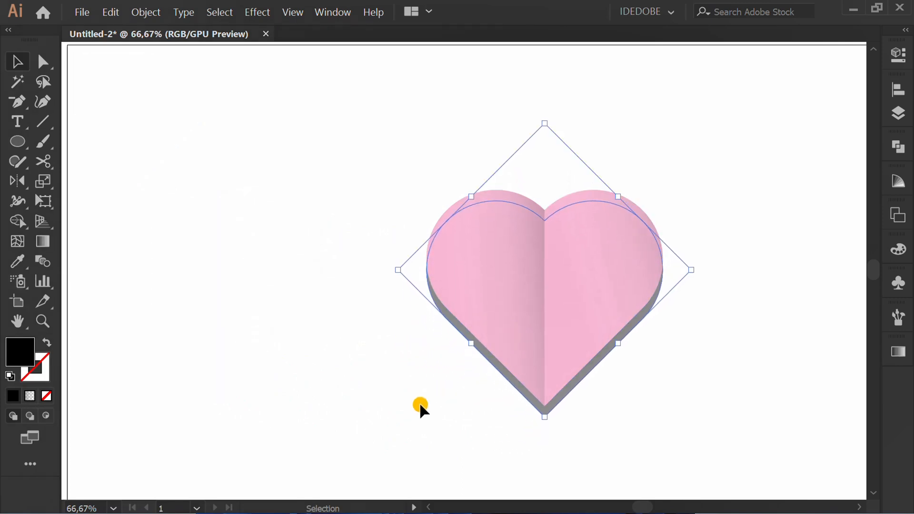
Apply a Feather effect with a 40 pt radius to the shadow heart
left_click(257, 11)
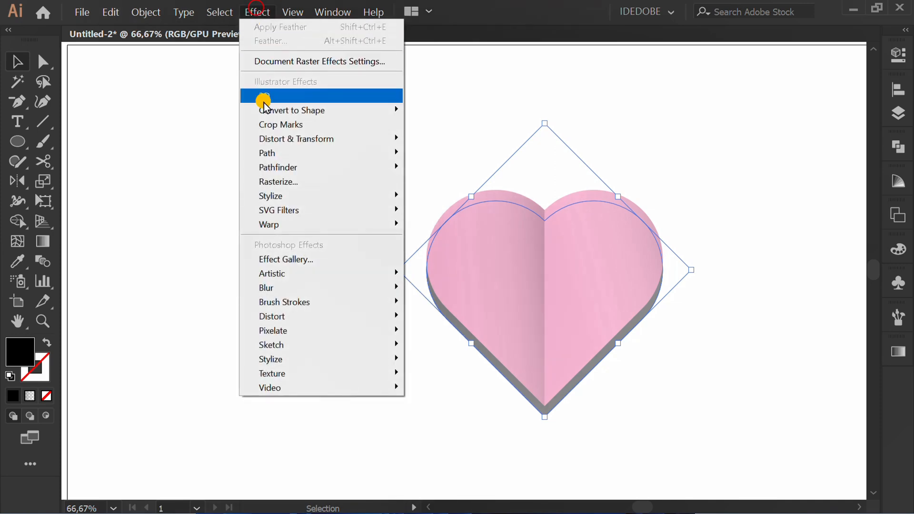
mouse_move(370, 194)
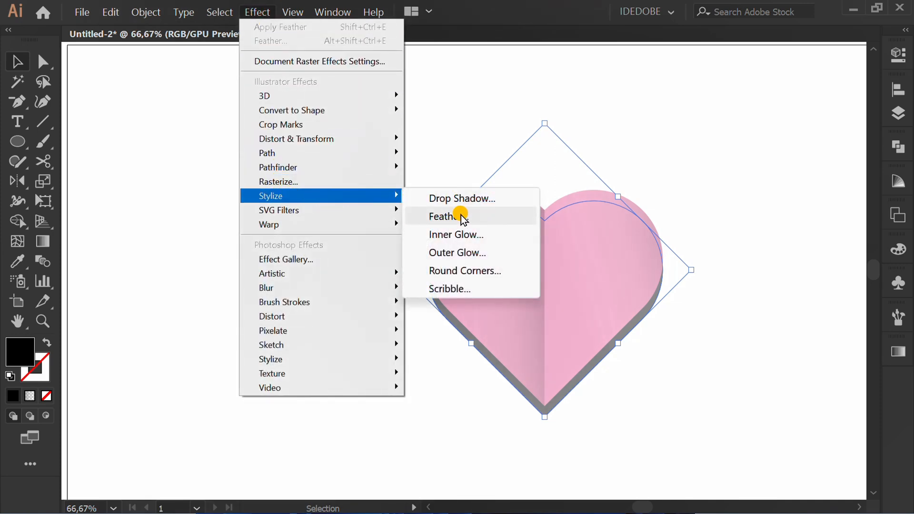
left_click(513, 214)
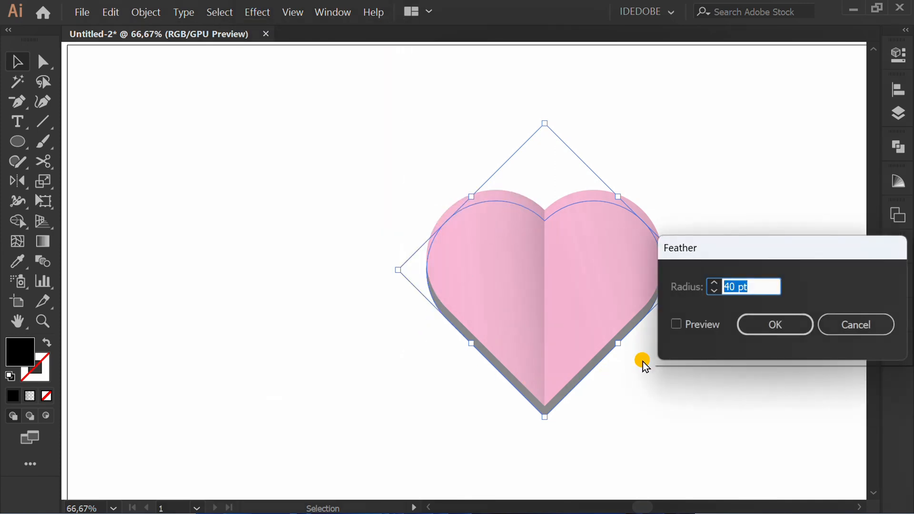
left_click(678, 324)
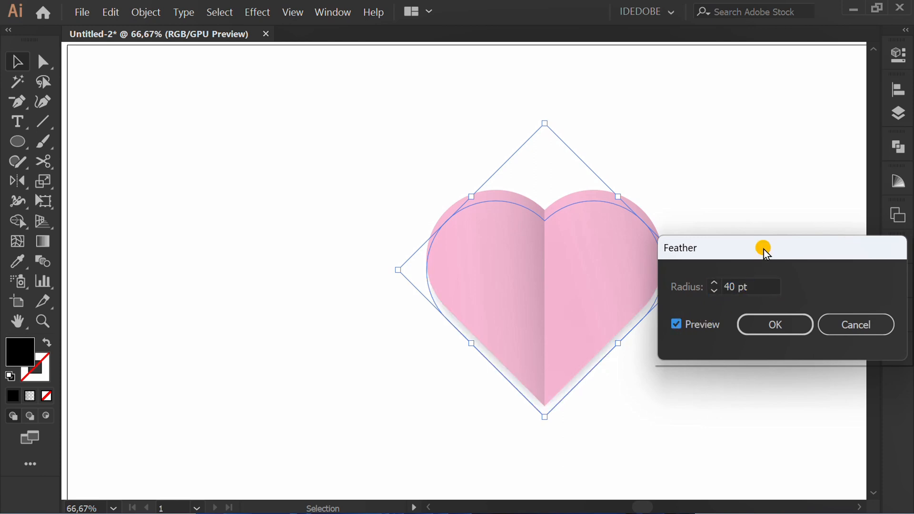
left_click_drag(763, 247, 726, 96)
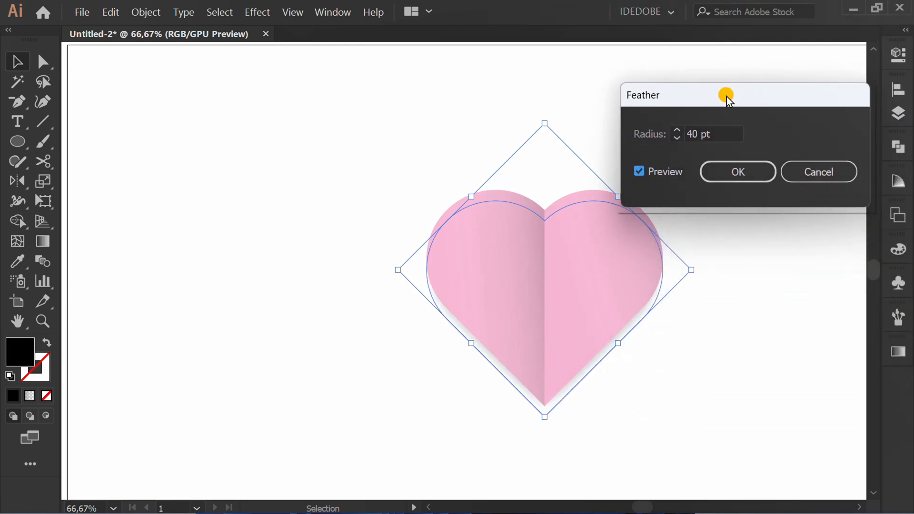
left_click(747, 176)
left_click(741, 360)
Group the pink folded heart with its feathered shadow
key("ctrl+minus")
left_click_drag(600, 174, 324, 401)
right_click(399, 242)
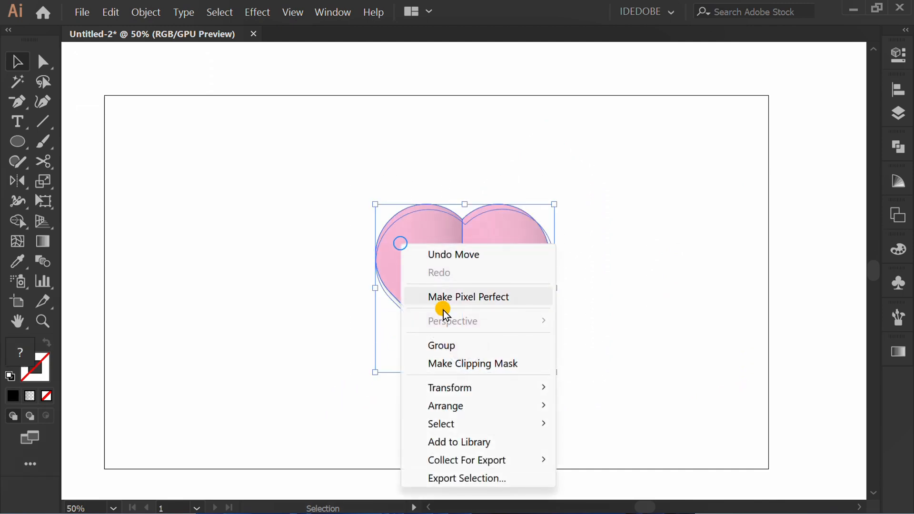
left_click(493, 347)
left_click(374, 386)
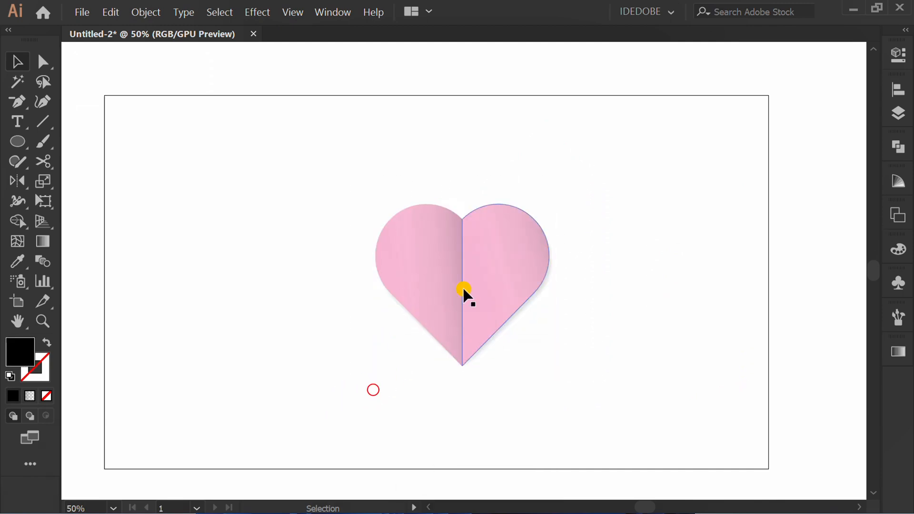
Duplicate the heart group to the left and reflect a mirrored copy of it across the original heart's fold to the right
left_click_drag(464, 291, 278, 290)
key("o")
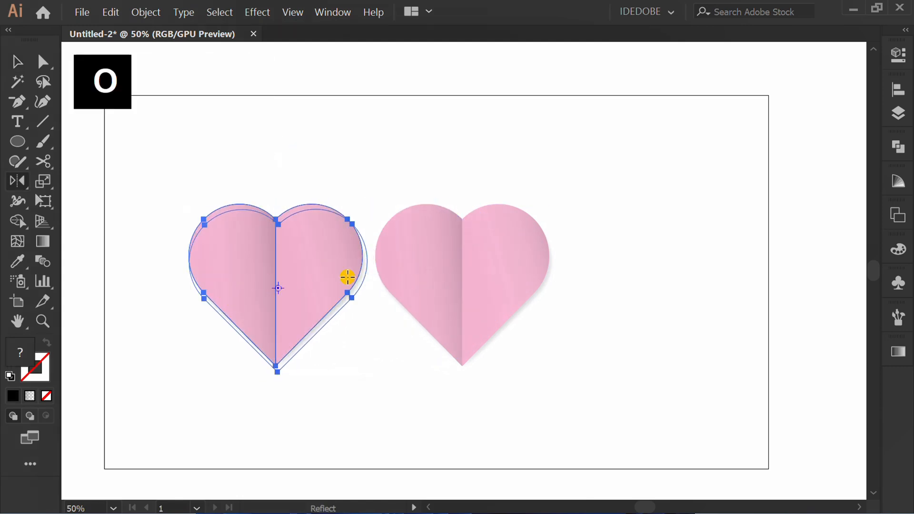
left_click(462, 218)
left_click_drag(356, 275, 555, 361)
key("v")
left_click(435, 421)
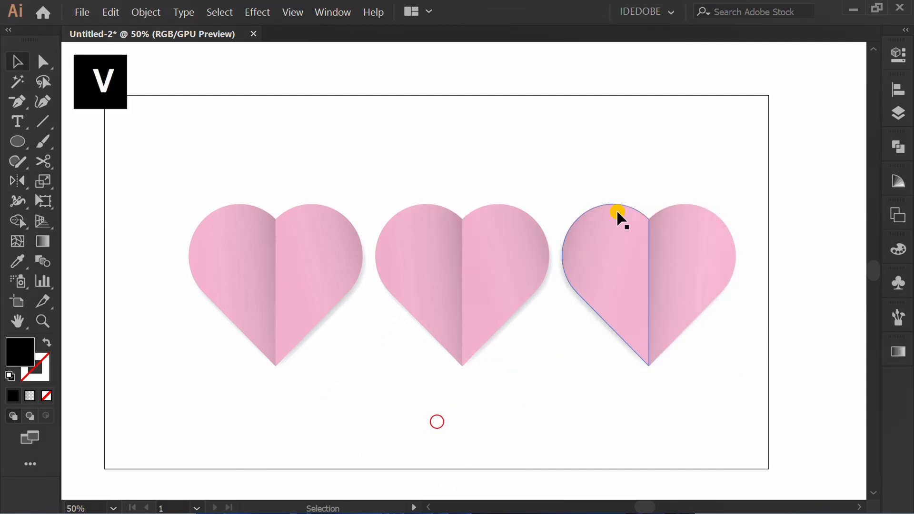
Recolor the left heart's pink to light purple with a hue of 290°
left_click_drag(257, 250, 259, 244)
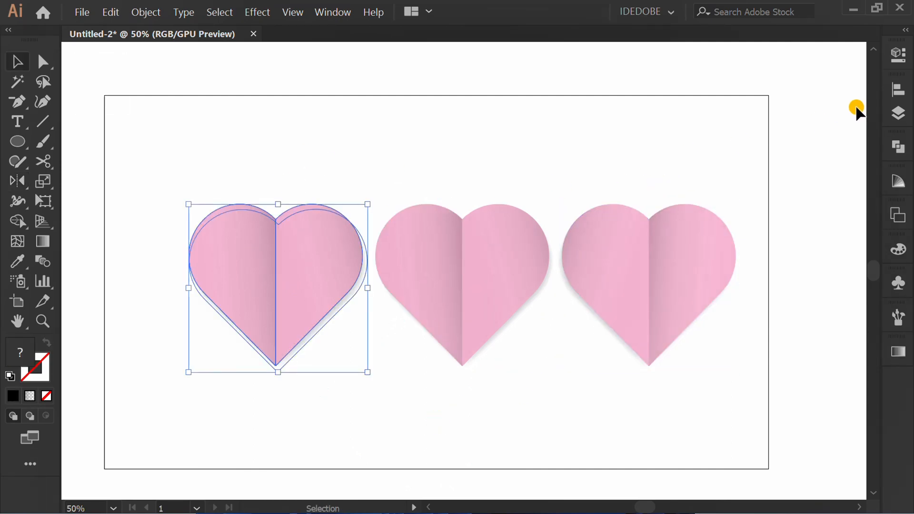
left_click(899, 53)
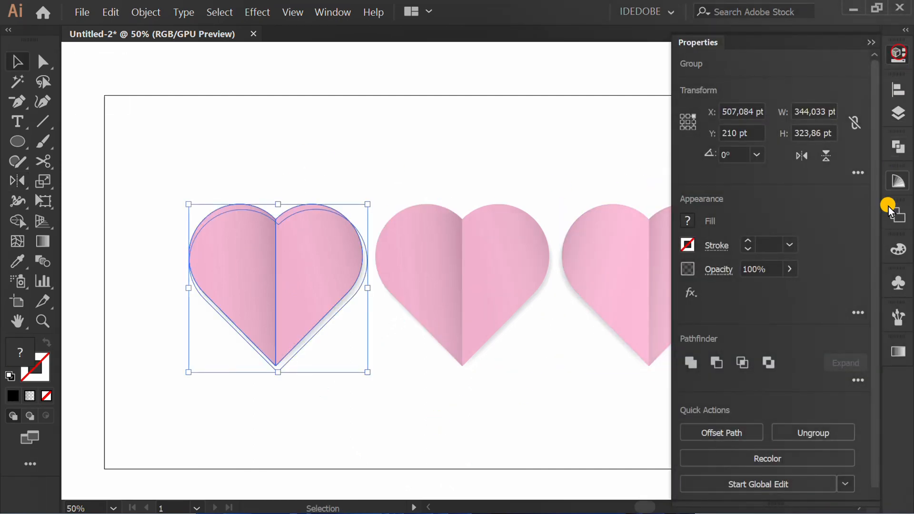
left_click(761, 456)
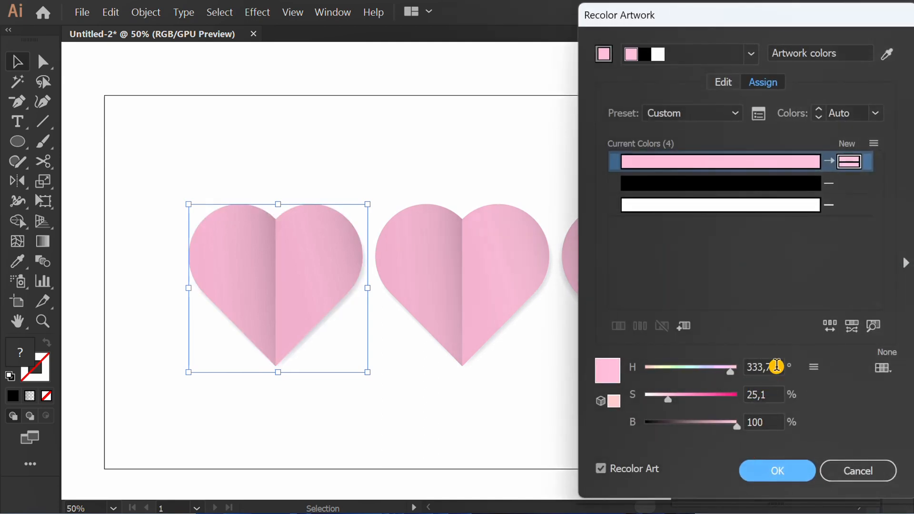
scroll(780, 364, "down", 4)
scroll(780, 364, "down", 4)
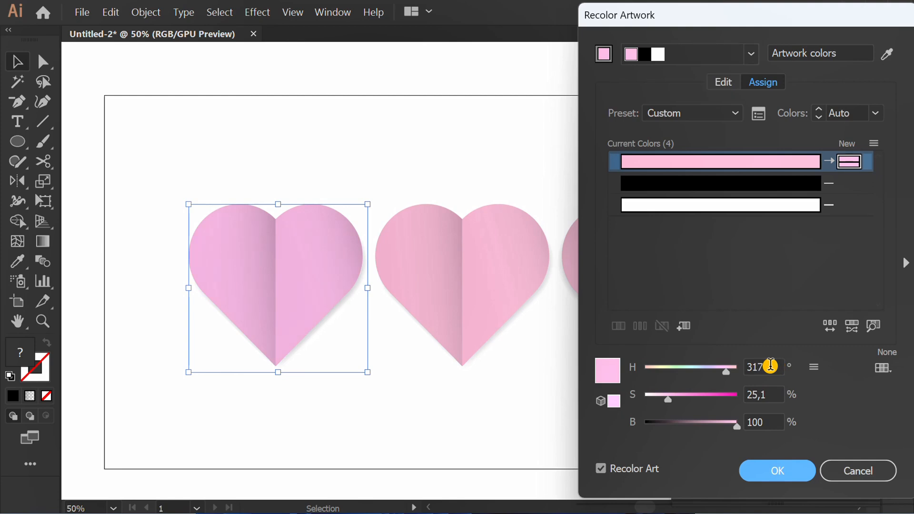
scroll(771, 365, "down", 1)
scroll(770, 366, "down", 11)
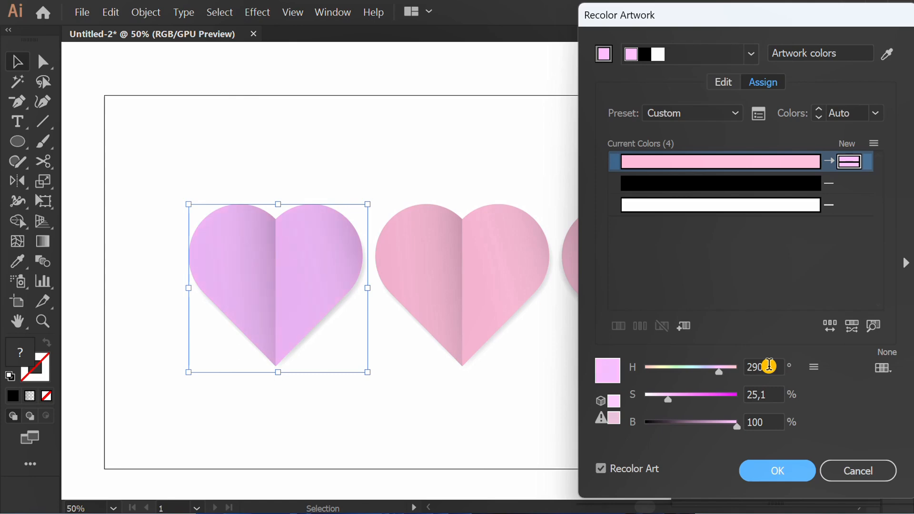
left_click(786, 472)
left_click(541, 400)
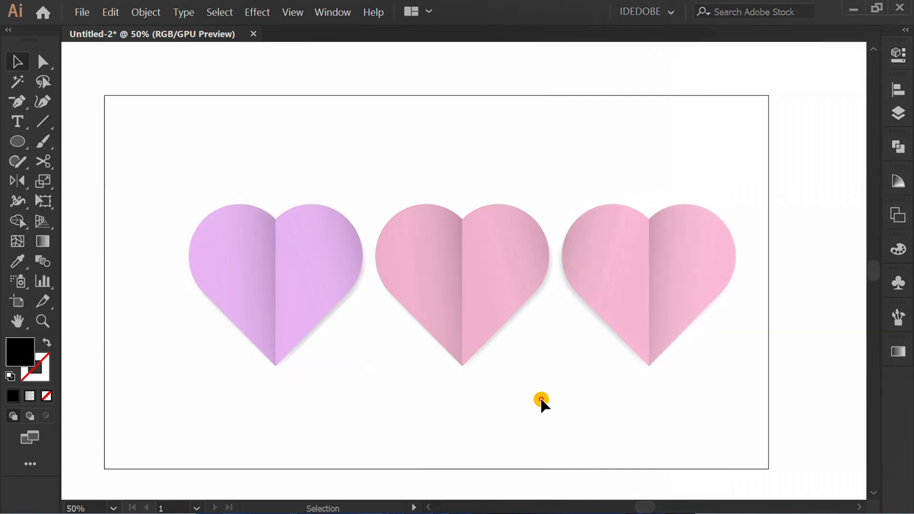
Recolor the right heart's pink to light blue with a hue of 187°
key("space")
left_click_drag(746, 164, 676, 175)
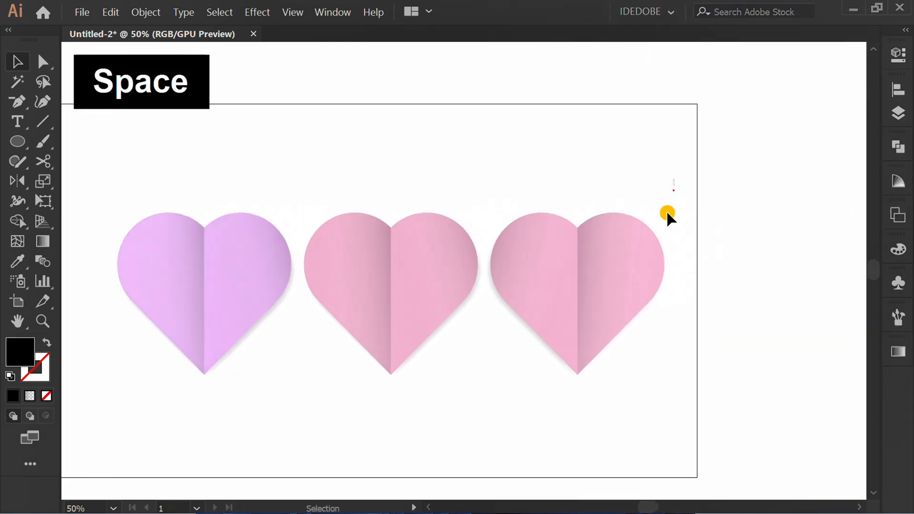
left_click(636, 296)
left_click(898, 54)
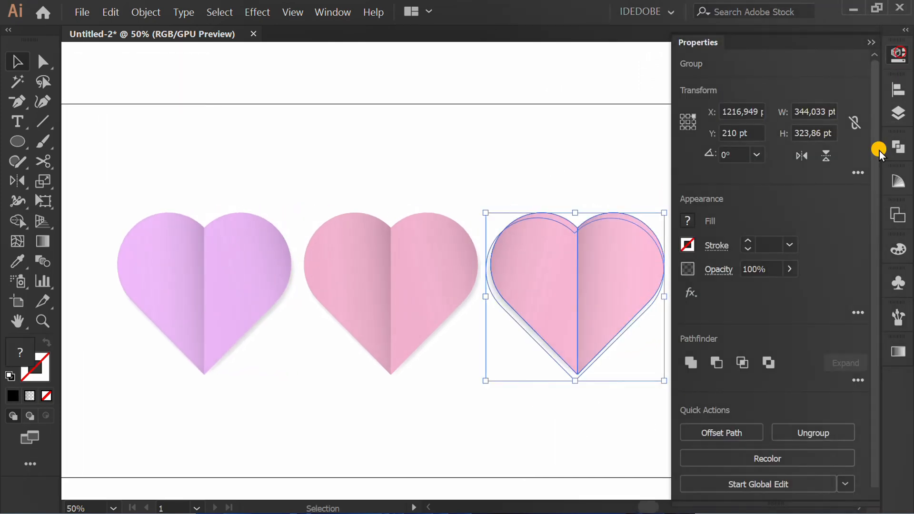
left_click(786, 458)
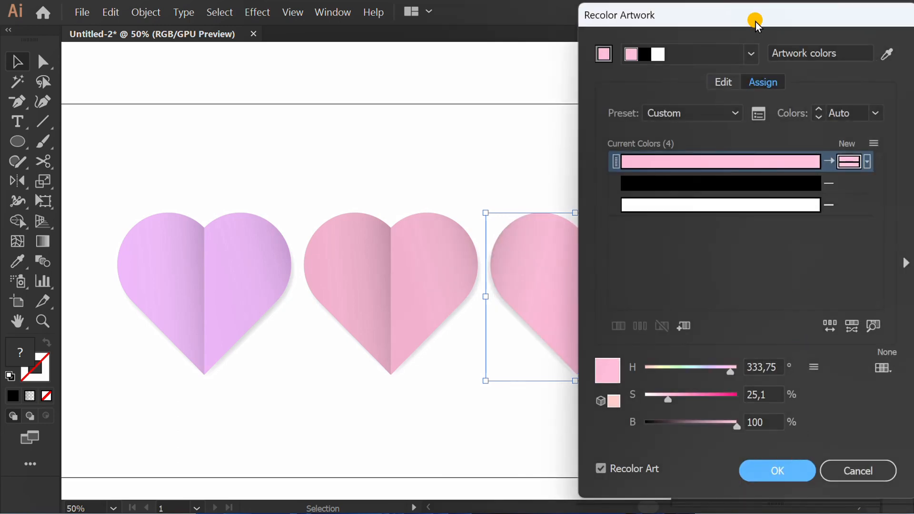
left_click_drag(755, 17, 294, 12)
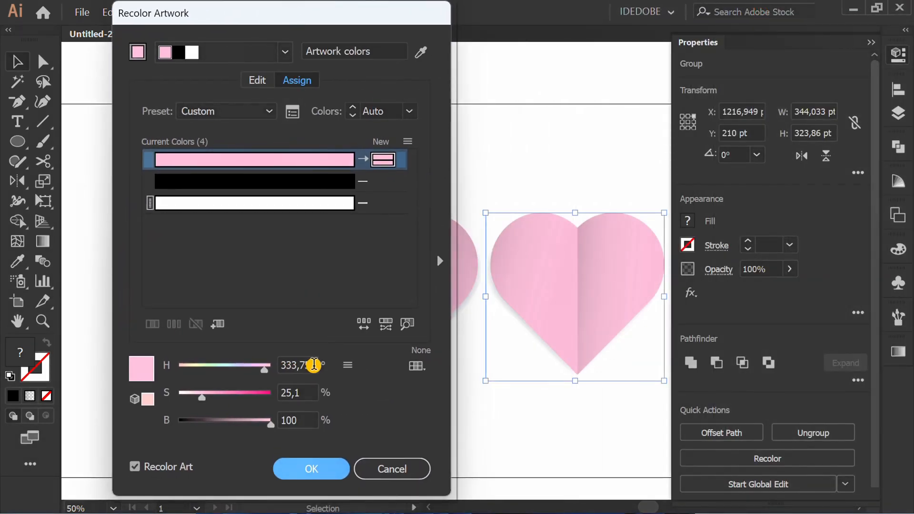
scroll(314, 365, "down", 18)
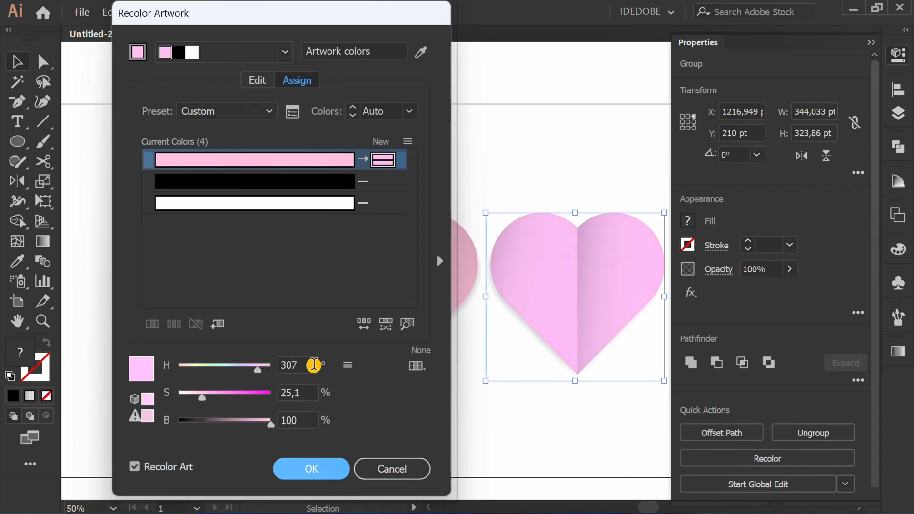
scroll(313, 366, "down", 9)
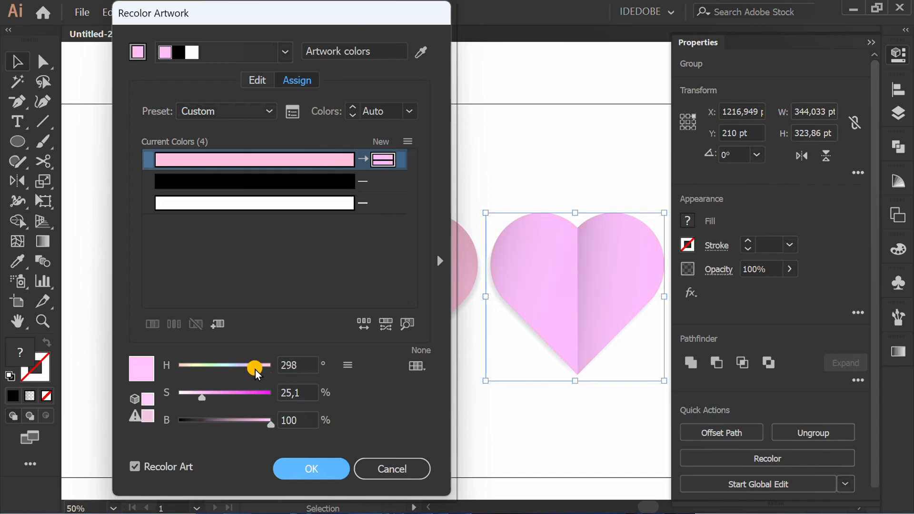
left_click_drag(256, 373, 233, 374)
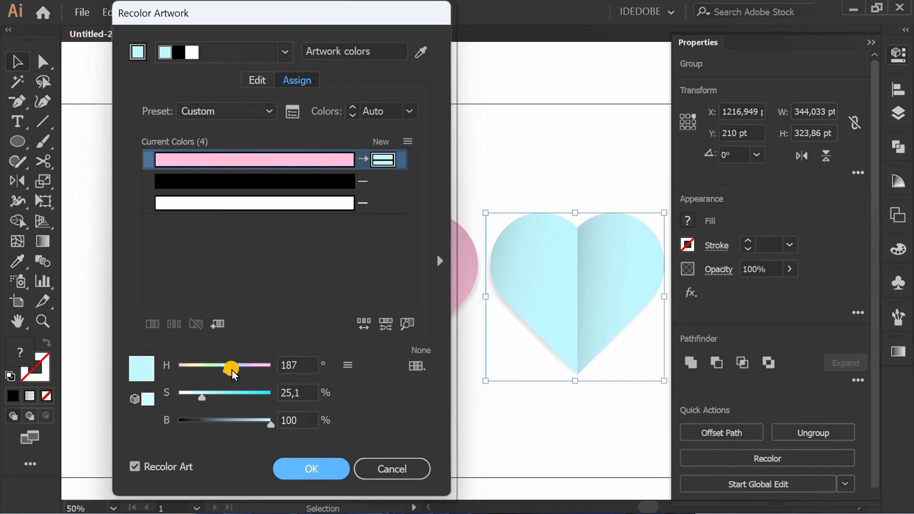
left_click(309, 467)
left_click(394, 438)
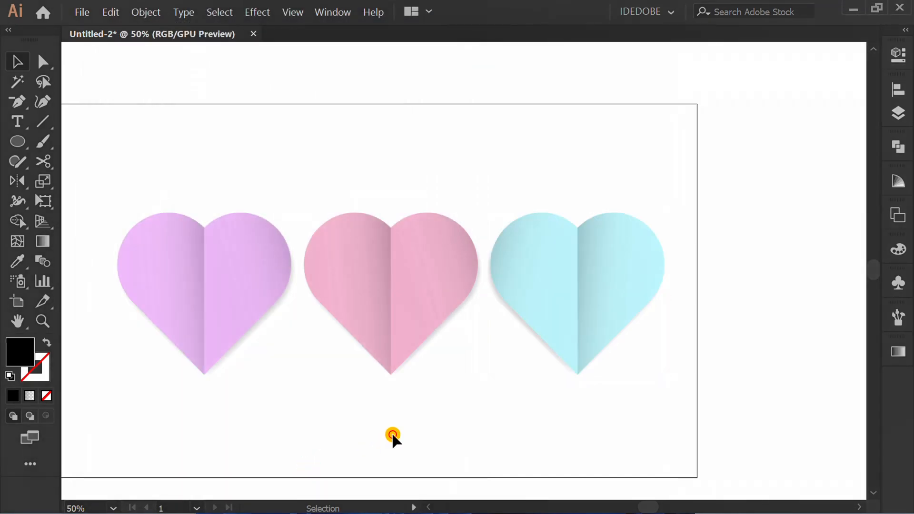
Group the purple, pink and blue hearts together
key("space")
left_click_drag(381, 426, 465, 421)
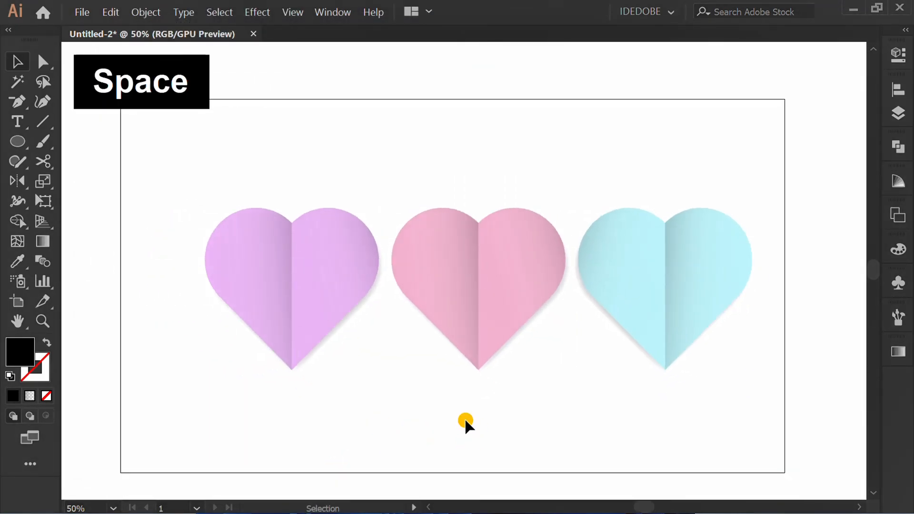
left_click_drag(750, 170, 259, 398)
right_click(260, 267)
left_click(330, 366)
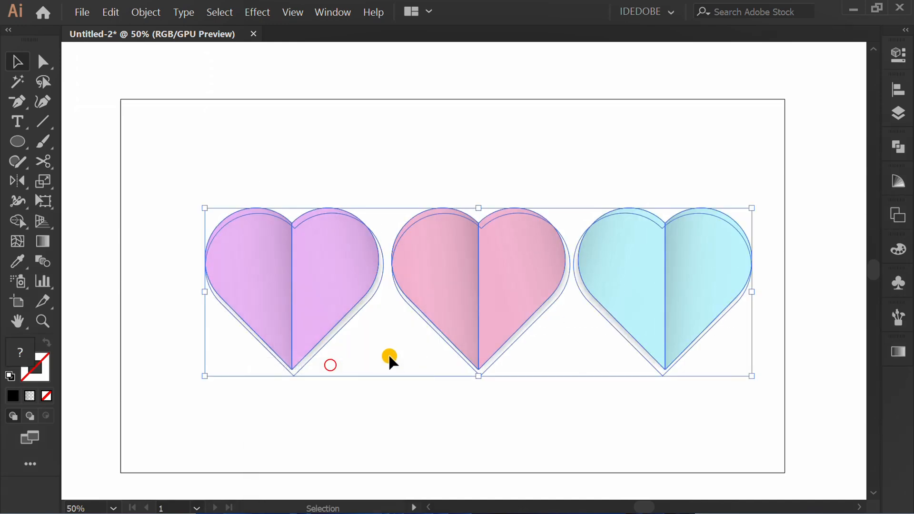
Center the grouped hearts horizontally and vertically on the artboard
left_click(896, 89)
left_click(734, 119)
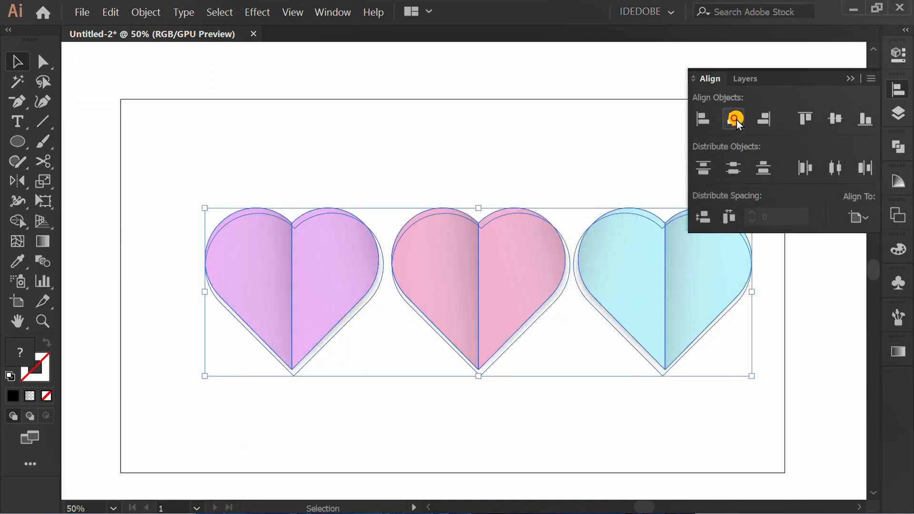
left_click(835, 119)
left_click(550, 141)
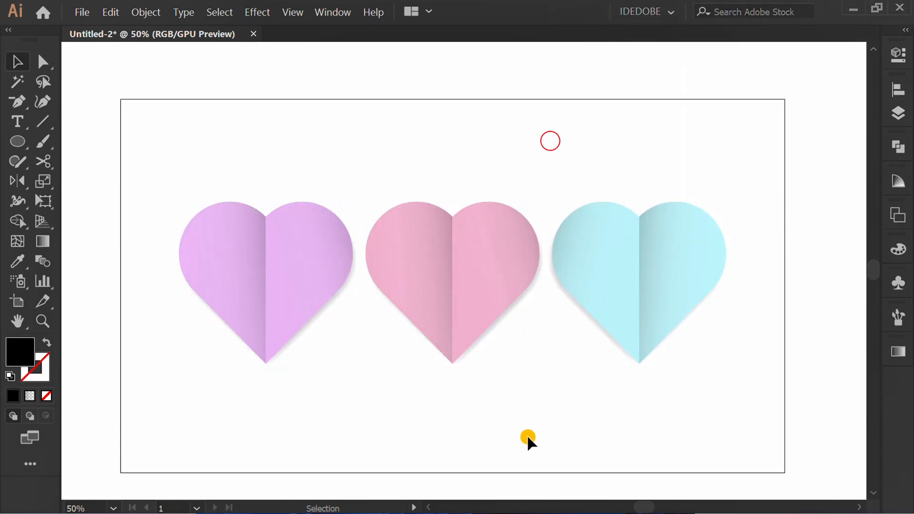
scroll(526, 439, "down", 1)
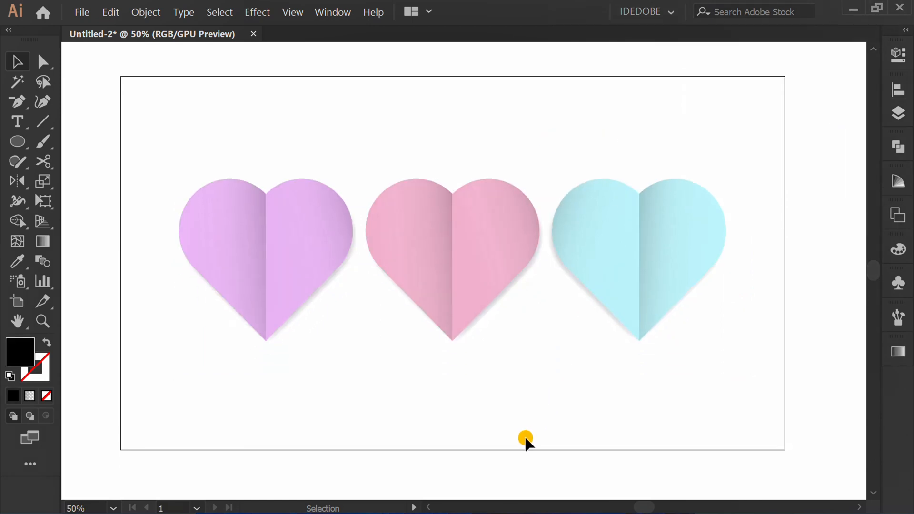